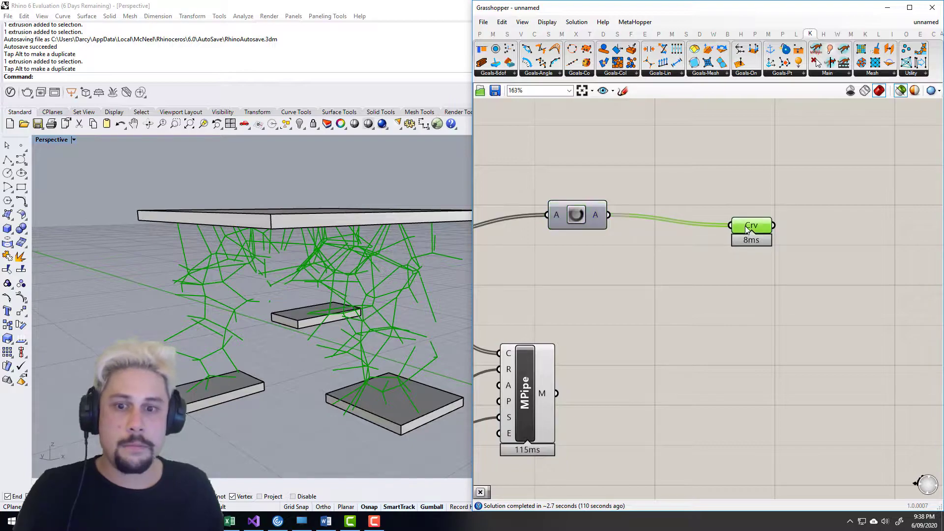
- Add a Line parameter after the Crv parameter and connect the Crv output to it
right_click_drag(724, 238, 610, 249)
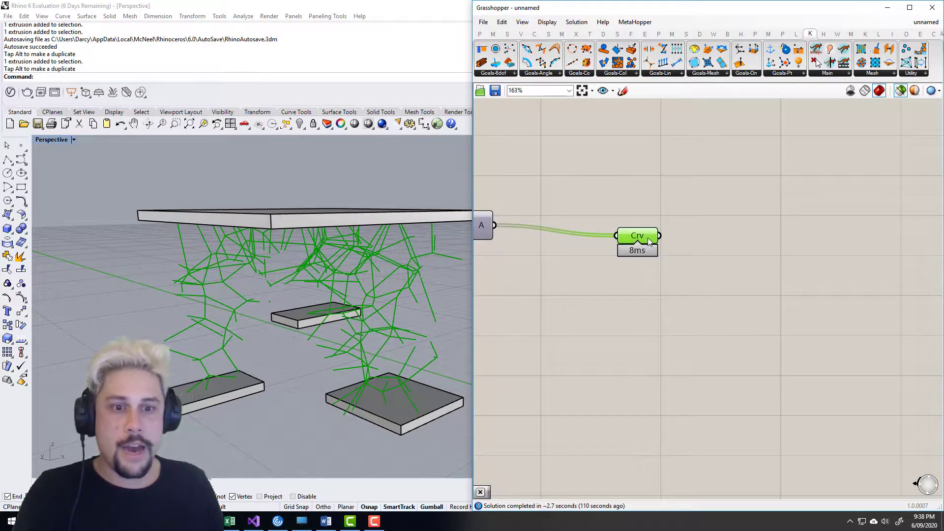
mouse_move(647, 238)
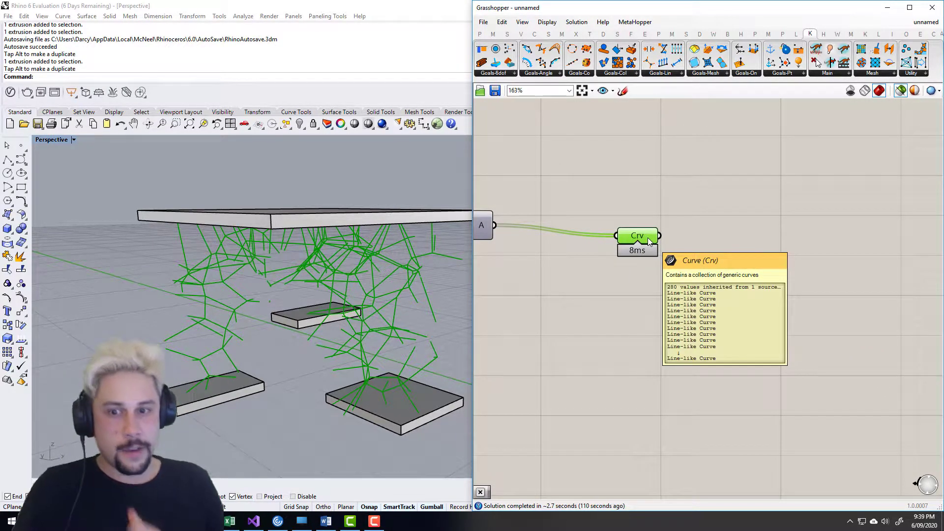
scroll(287, 289, "up", 8)
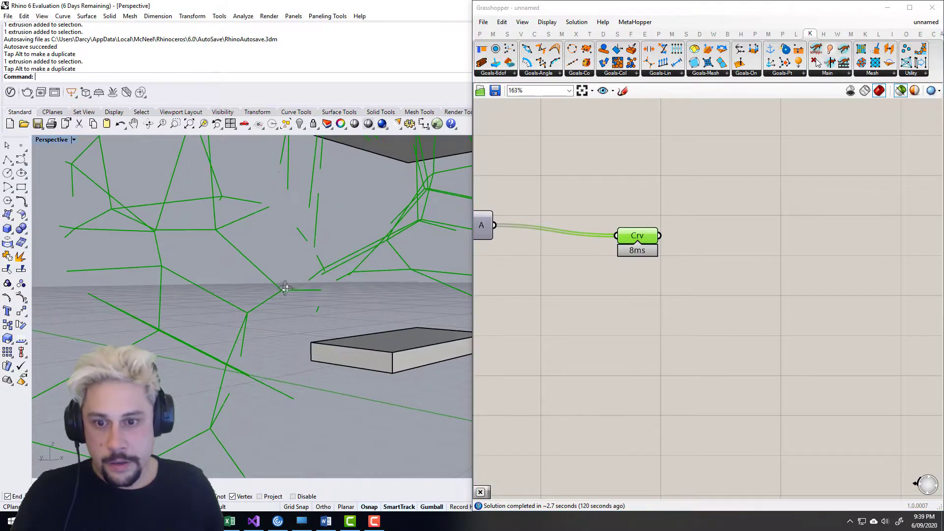
right_click_drag(286, 289, 279, 293)
double_click(645, 280)
type("line")
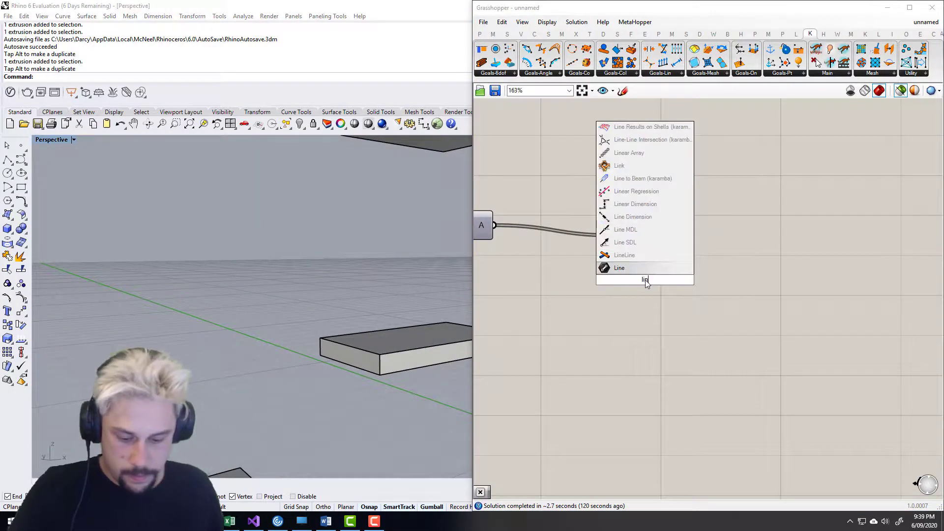
left_click(648, 269)
left_click_drag(660, 236, 743, 235)
right_click_drag(353, 276, 257, 295)
scroll(231, 285, "down", 4)
right_click_drag(256, 295, 291, 259, "shift")
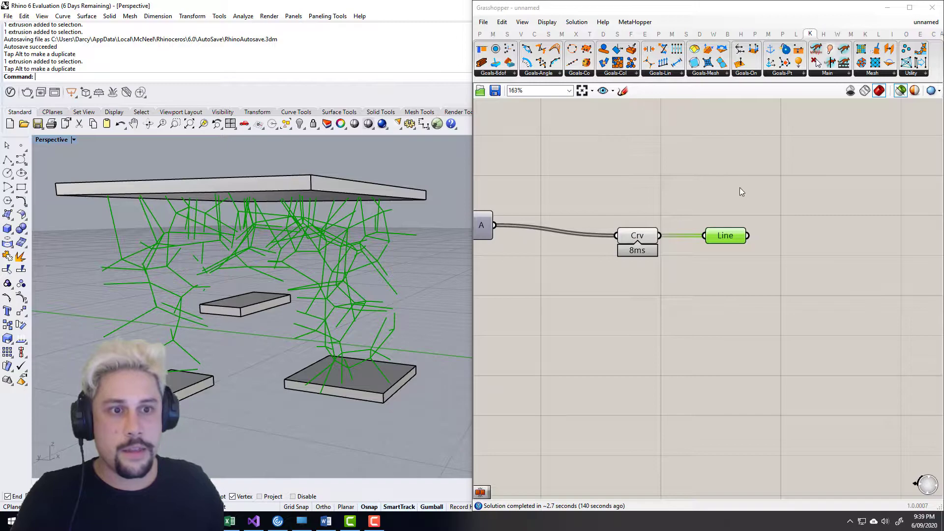
- Add a Rebuild Network component (R-Net) to the canvas below the Line parameter
right_click_drag(809, 227, 759, 216)
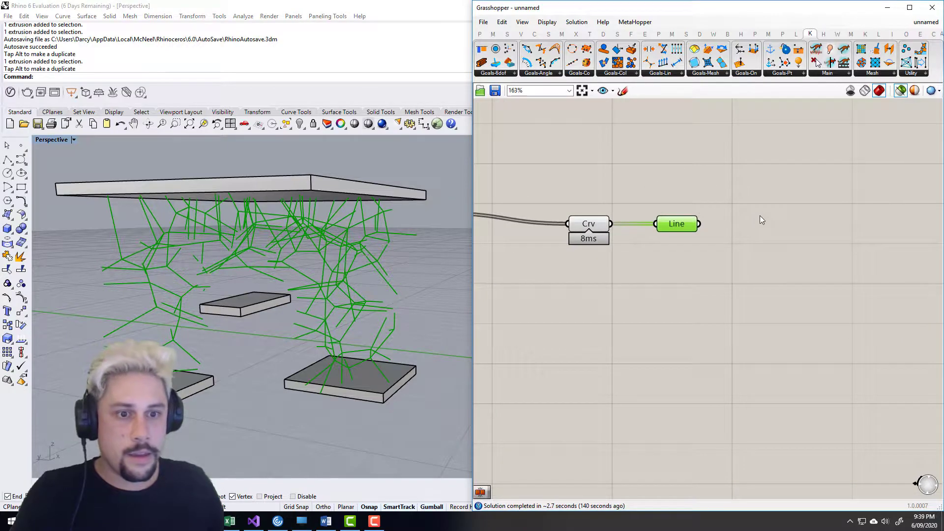
left_click(706, 293)
double_click(707, 293)
type("renet")
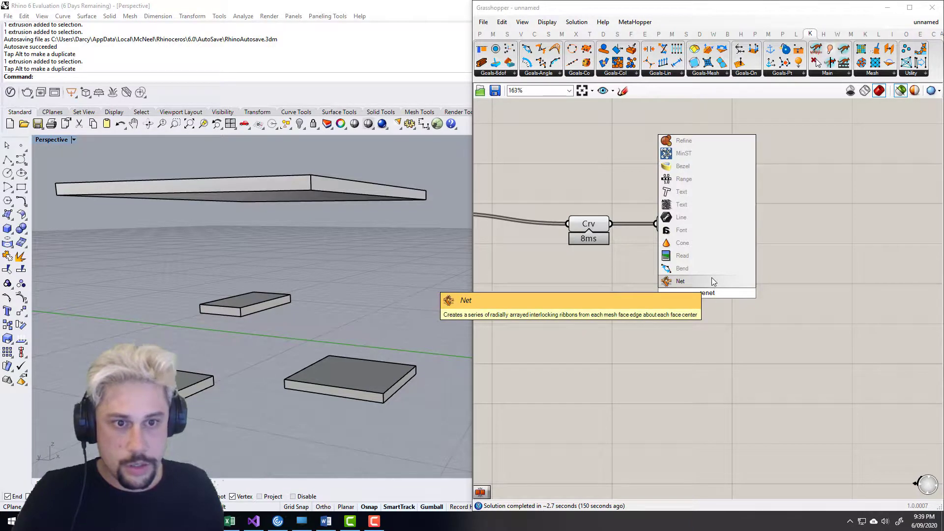
key("BackSpace")
key("BackSpace")
key("BackSpace")
key("BackSpace")
type("net")
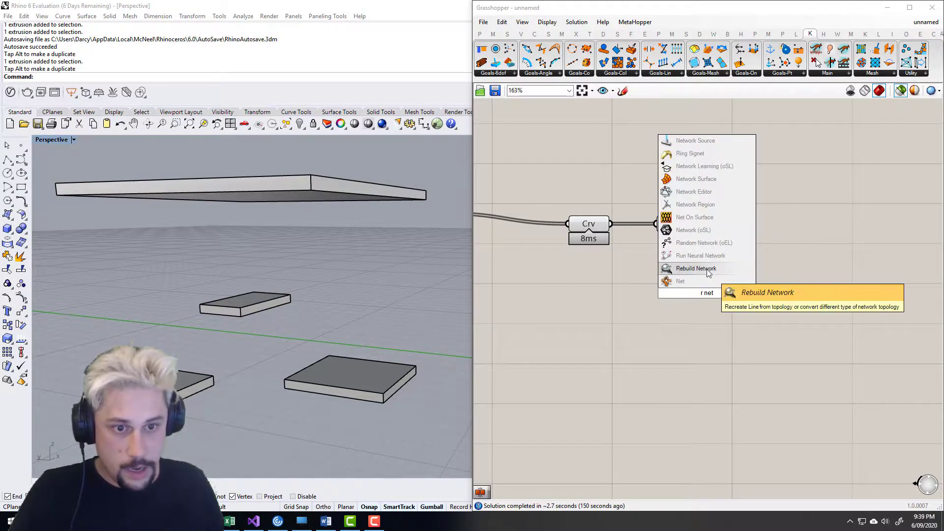
left_click(709, 273)
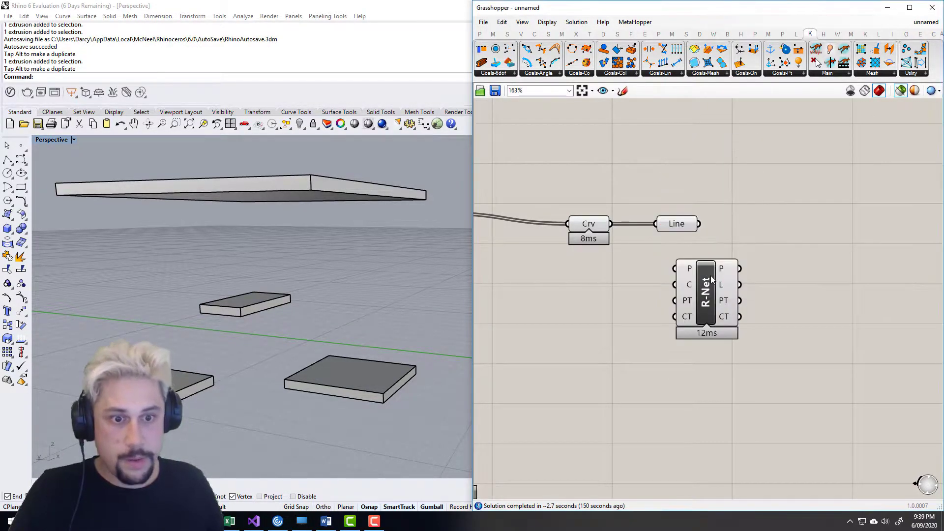
- Look up the Networks component group and move the R-Net component farther from the Line parameter
left_click(741, 34)
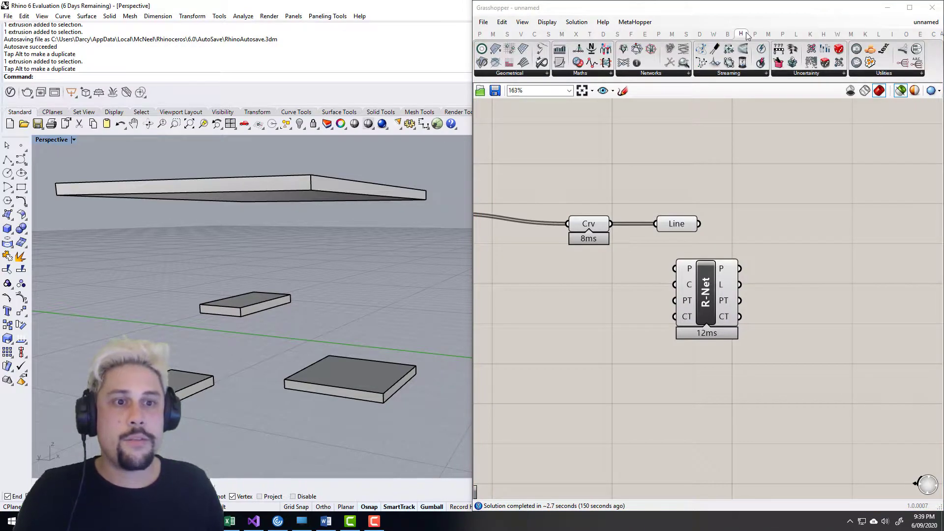
left_click(655, 73)
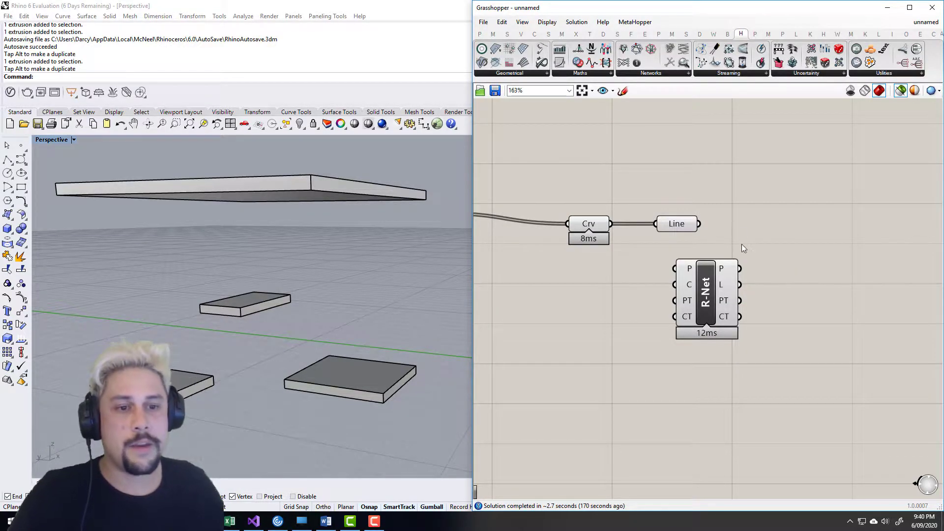
right_click_drag(735, 235, 691, 221)
left_click_drag(655, 277, 718, 275)
right_click_drag(673, 236, 554, 235)
left_click(600, 216)
right_click_drag(603, 215, 662, 209)
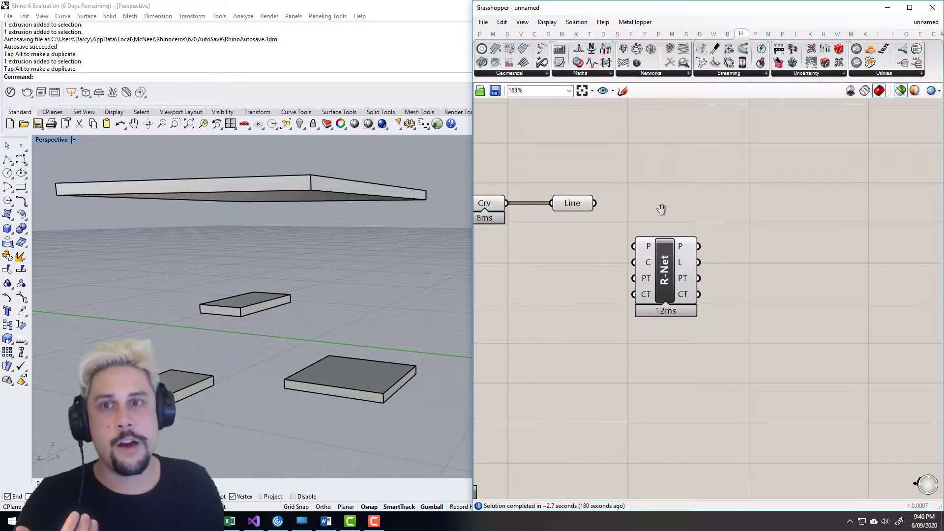
- Preview the Line parameter's geometry in the Rhino viewport and connect its output to R-Net's C input
left_click(572, 203)
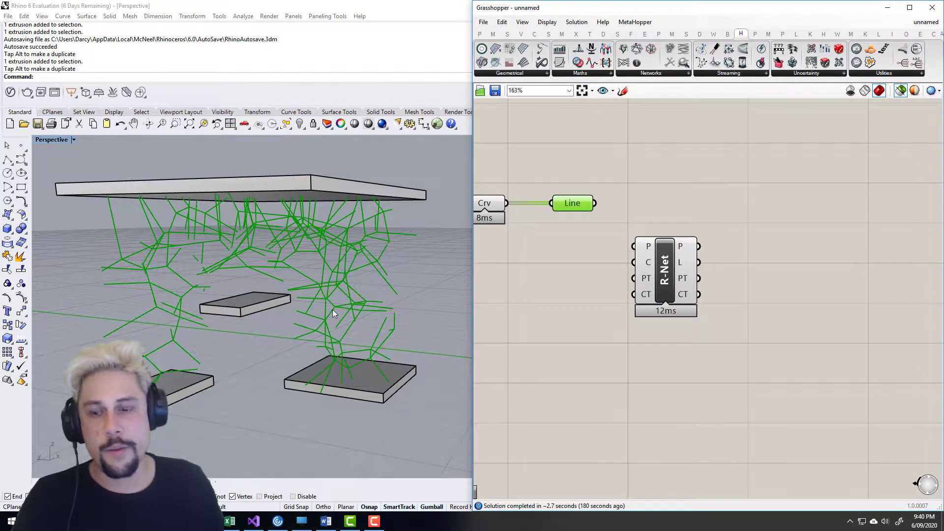
right_click_drag(311, 328, 270, 316)
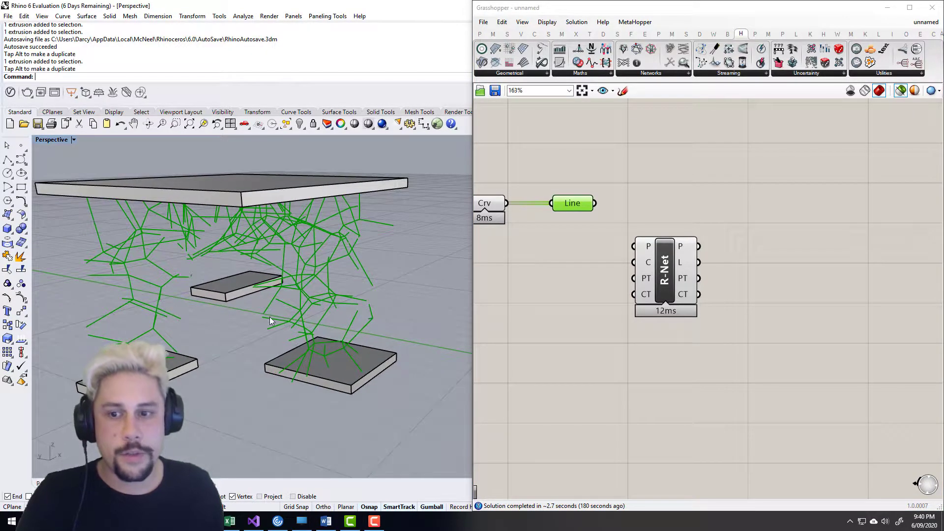
scroll(178, 256, "up", 10)
right_click_drag(199, 306, 200, 283)
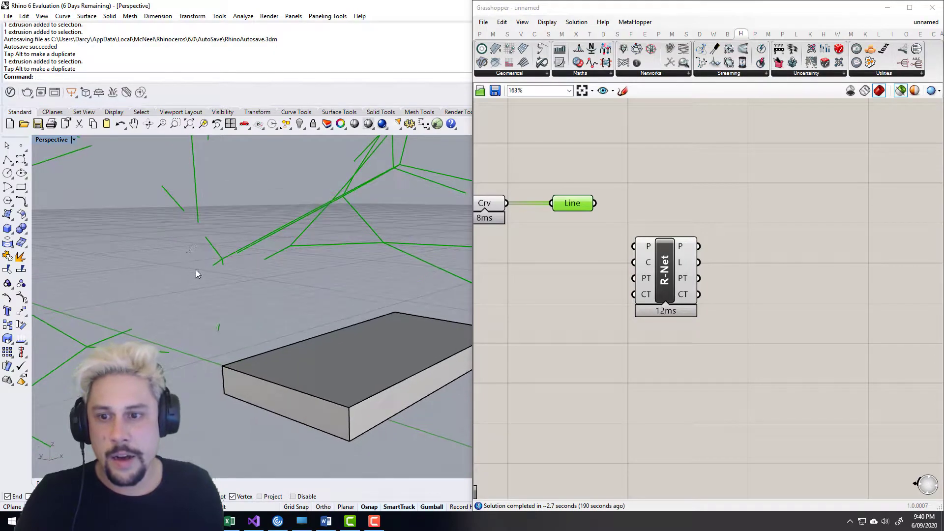
scroll(214, 303, "down", 10)
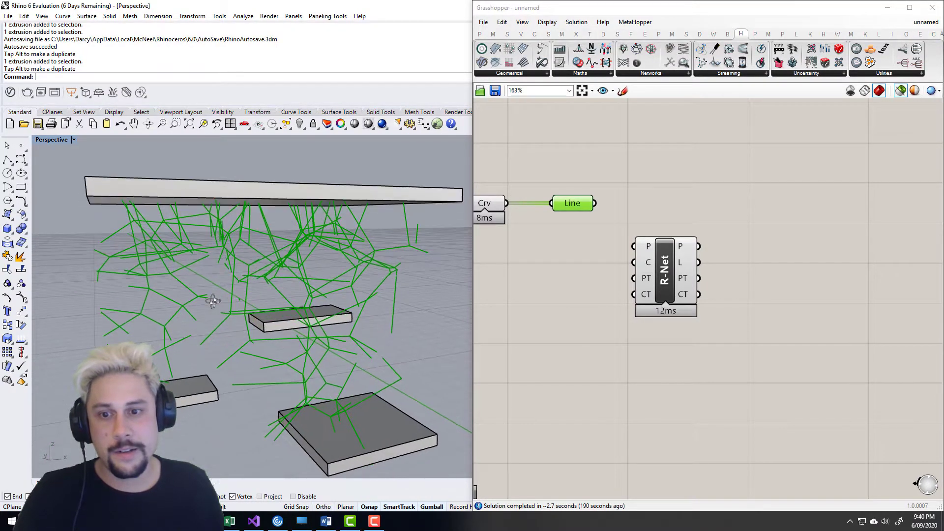
mouse_move(574, 201)
left_click_drag(596, 203, 635, 262)
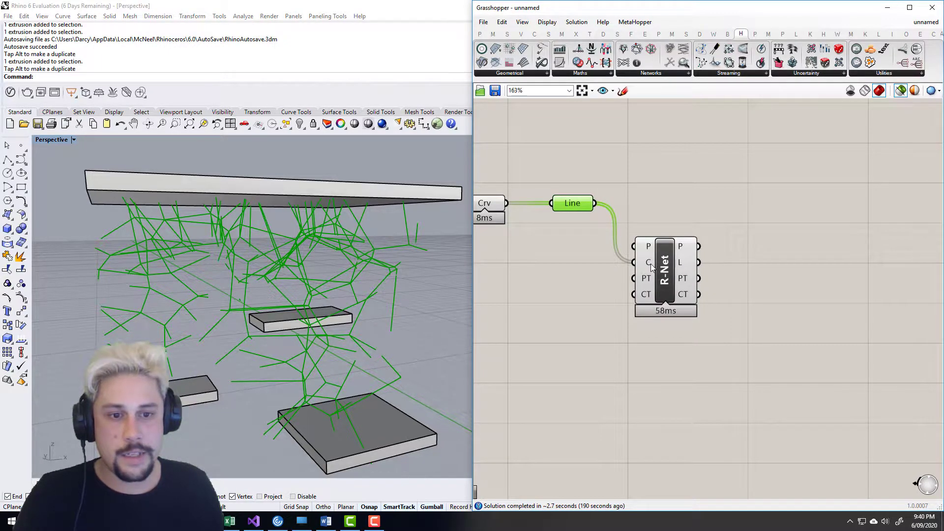
- Add a Point parameter and connect R-Net's P output to it
right_click_drag(722, 270, 684, 260)
scroll(671, 256, "up", 2)
left_click(690, 267)
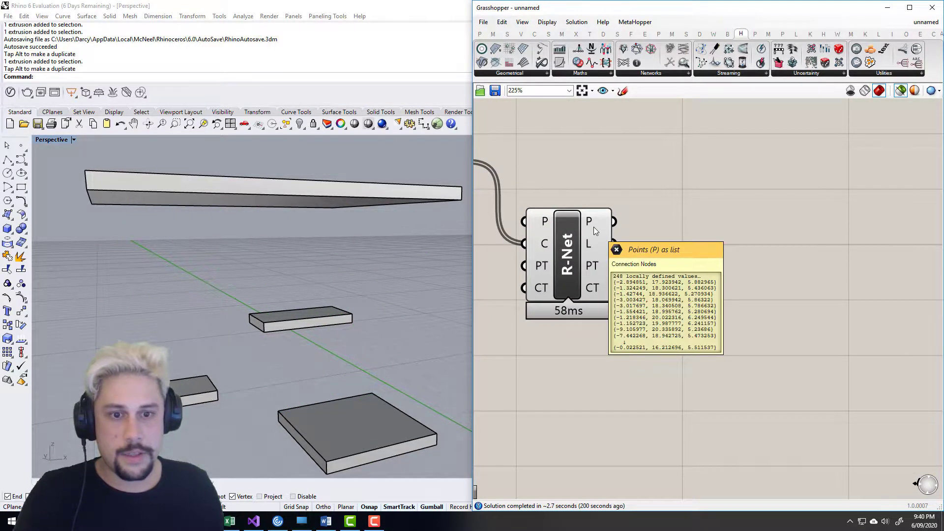
left_click(594, 221)
left_click(711, 223)
double_click(712, 223)
type("points")
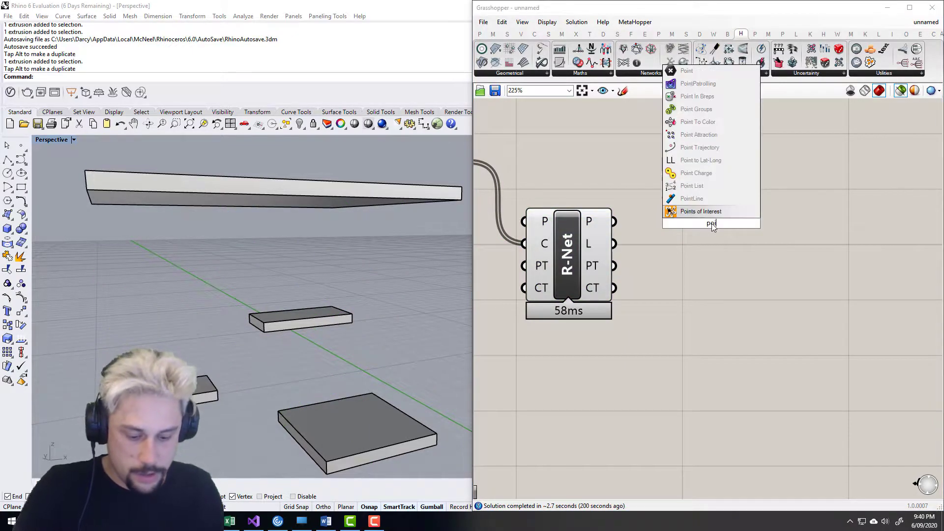
key("Return")
left_click_drag(615, 221, 724, 217)
left_click(706, 225)
- Preview the Line and Pt parameters together and set the Perspective viewport to Wireframe display
right_click_drag(501, 246, 608, 256)
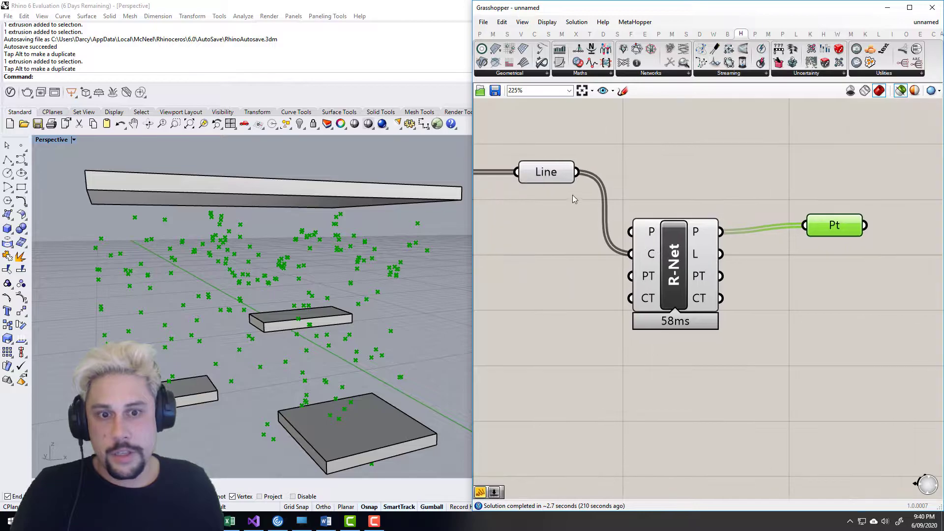
left_click(547, 173, "shift")
right_click_drag(305, 269, 359, 285)
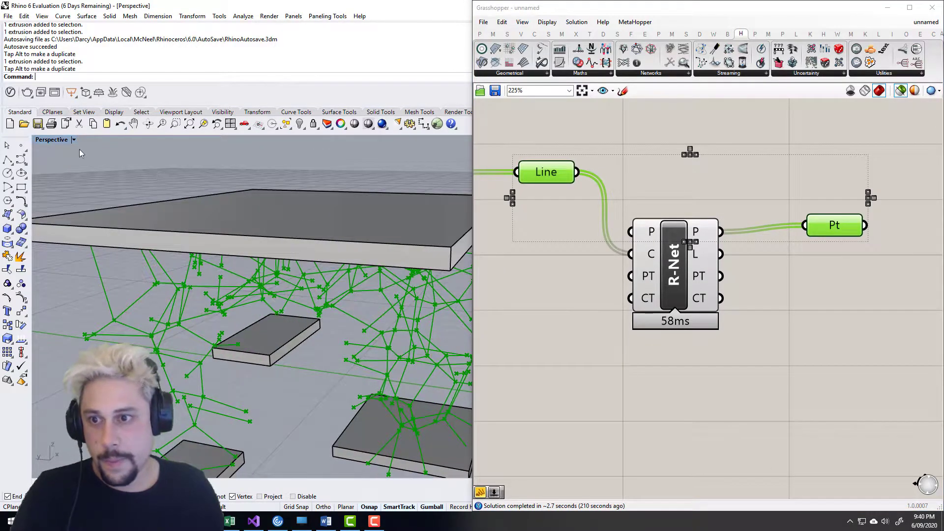
left_click(73, 140)
left_click(78, 165)
right_click_drag(113, 206, 148, 237)
- Add a Line parameter fed by R-Net's L output and space the Pt and Line parameters away from R-Net
right_click_drag(839, 299, 759, 288)
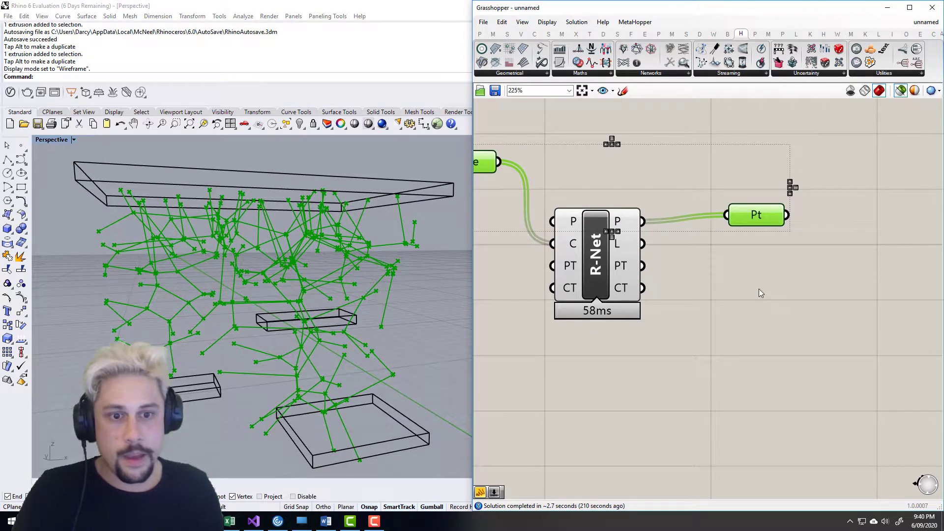
left_click(734, 261)
double_click(734, 263)
type("line")
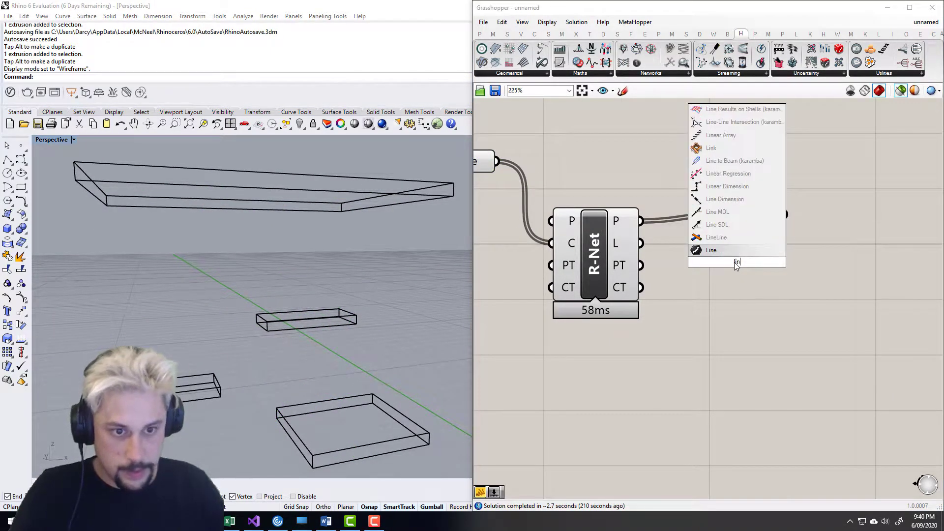
left_click(753, 251)
left_click_drag(641, 243, 734, 264)
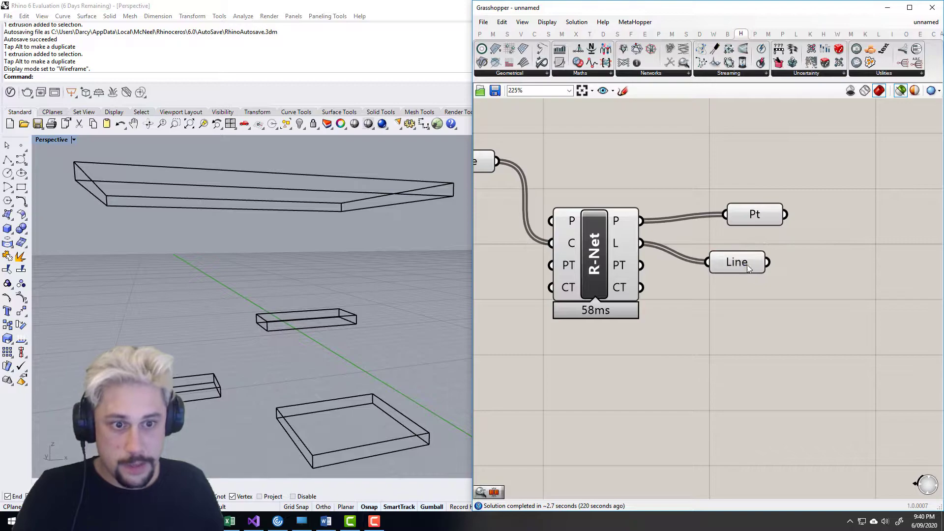
left_click_drag(754, 209, 801, 187)
left_click_drag(782, 265, 818, 246)
- Add a panel below the Line parameter, connect R-Net's PT output to it and enlarge it to show several branches
right_click_drag(673, 269, 617, 268)
mouse_move(564, 266)
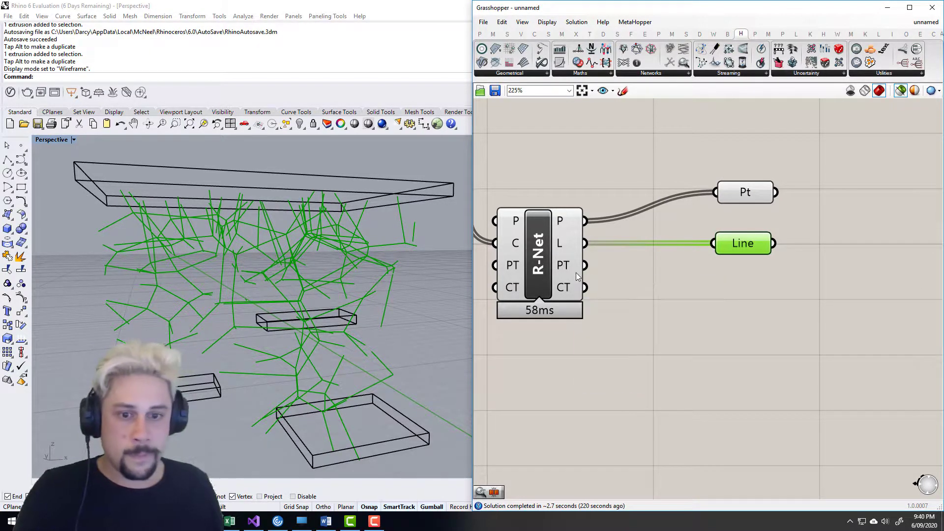
mouse_move(568, 290)
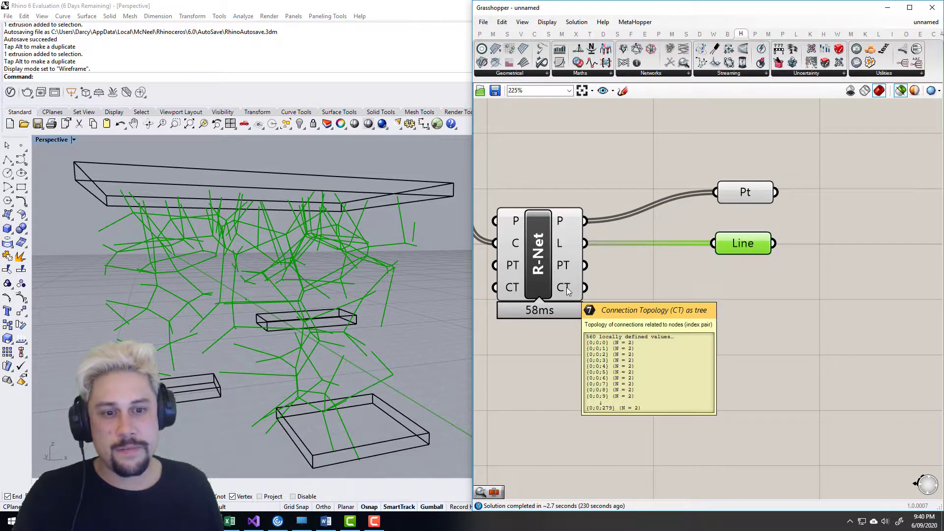
double_click(719, 346)
type("//")
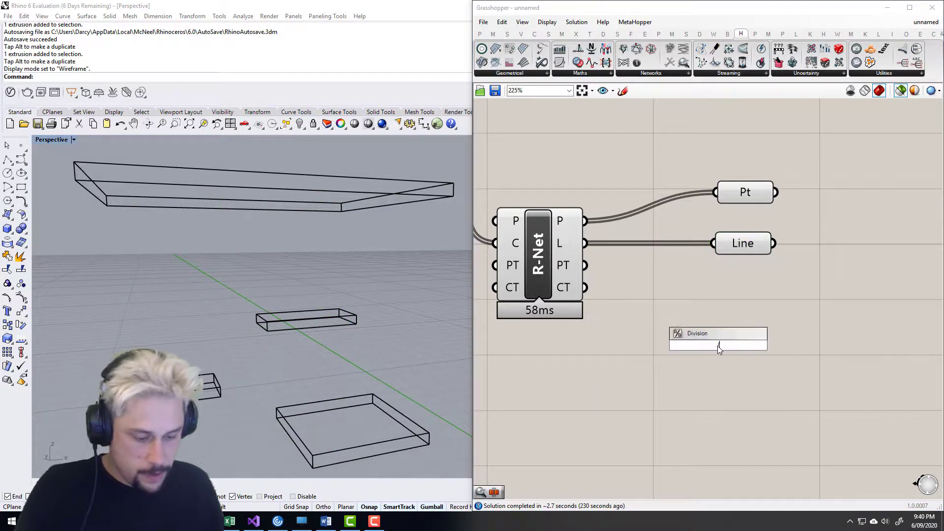
key("Return")
left_click_drag(684, 340, 752, 348)
right_click_drag(611, 282, 575, 268)
left_click_drag(549, 251, 658, 339)
left_click_drag(740, 388, 740, 487)
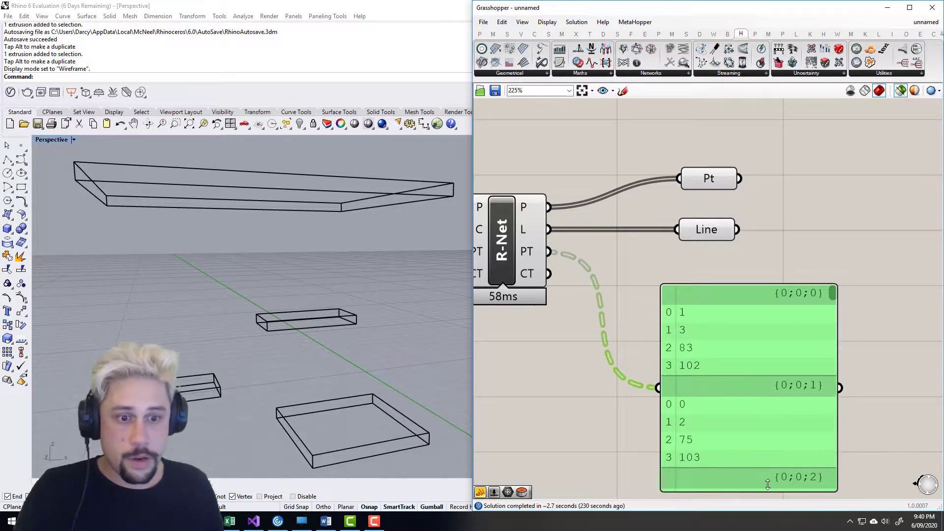
scroll(691, 327, "down", 2)
right_click_drag(692, 328, 664, 267)
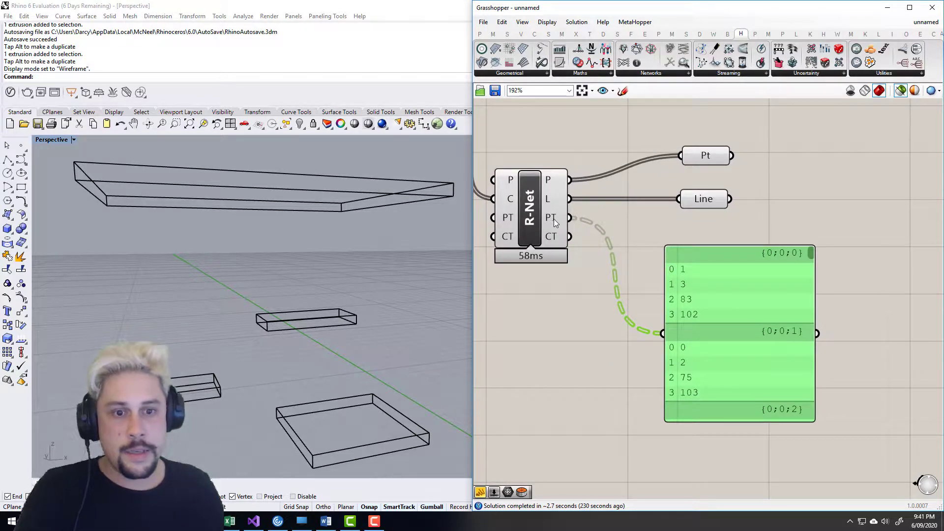
- Apply Simplify to R-Net's PT output
mouse_move(555, 223)
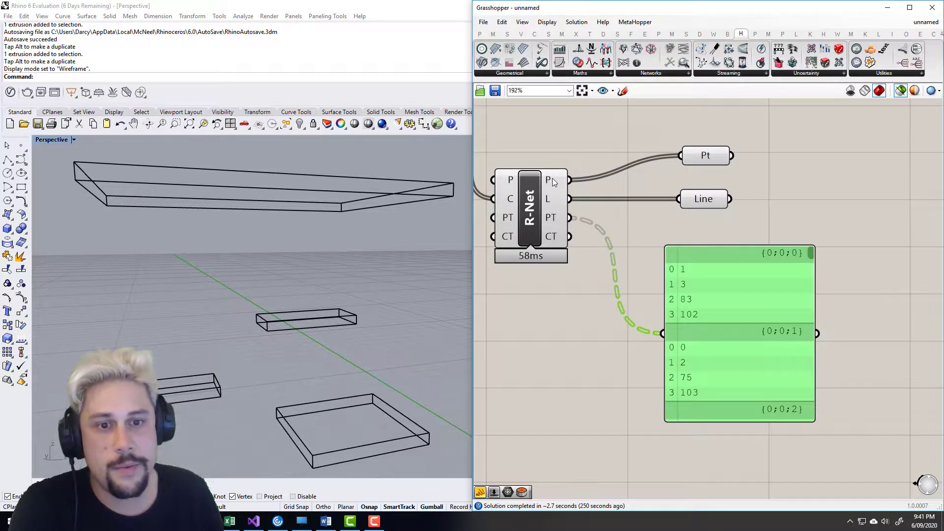
mouse_move(552, 179)
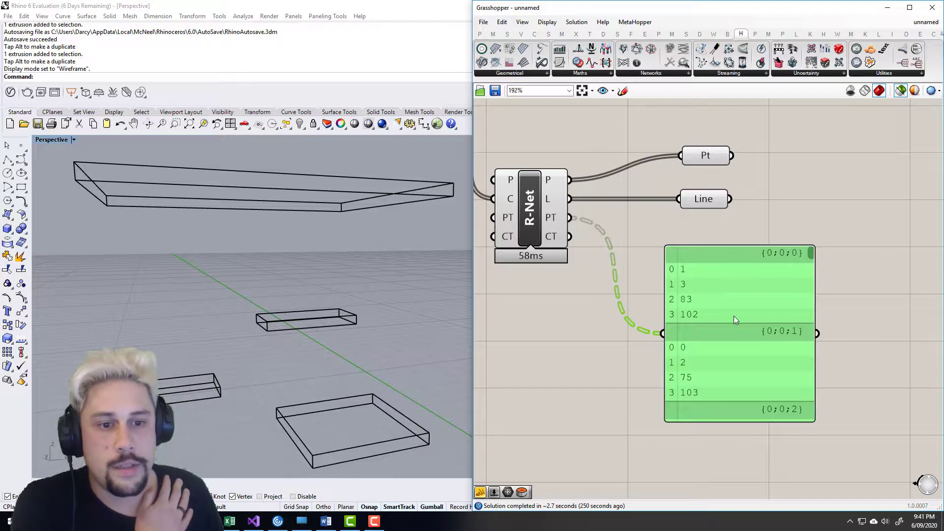
right_click(559, 219)
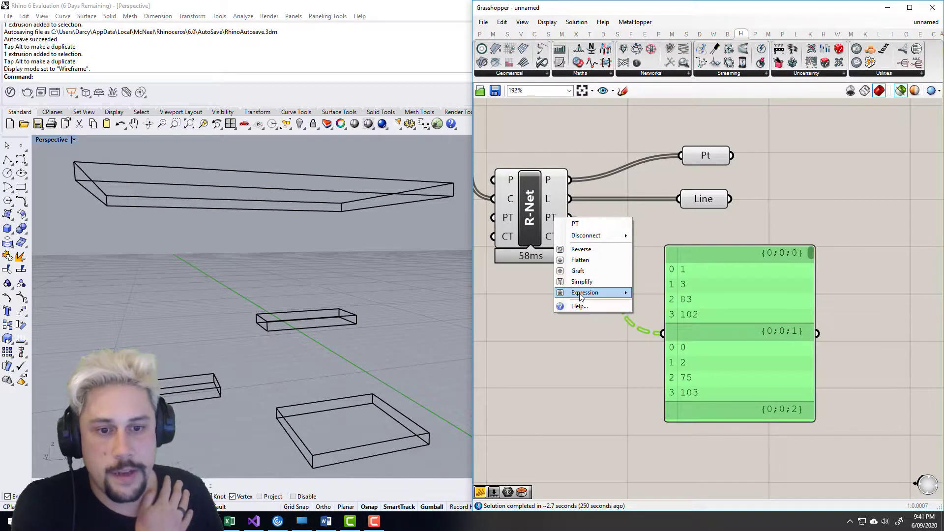
left_click(590, 287)
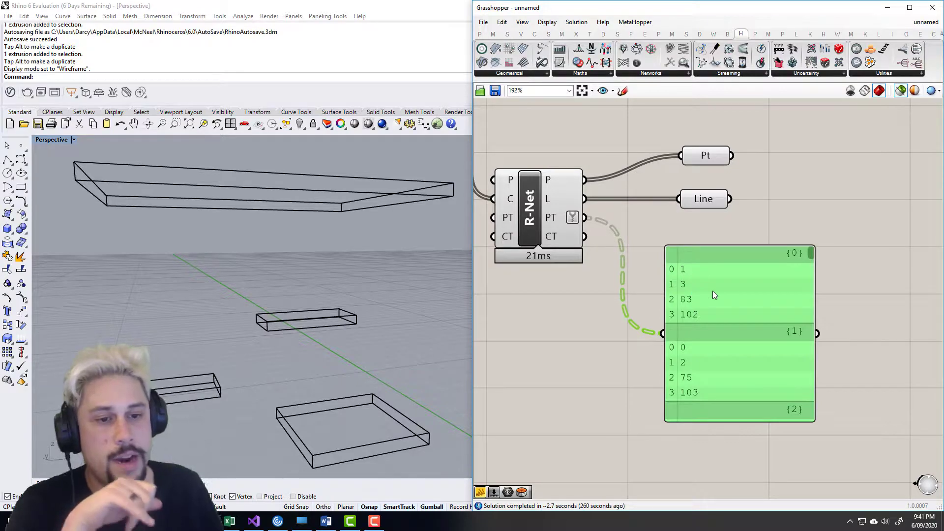
right_click_drag(678, 278, 619, 274)
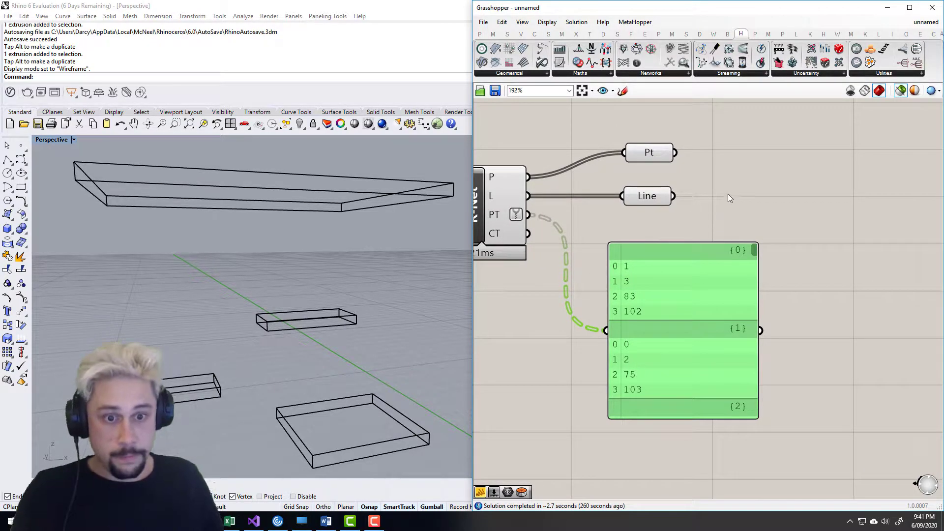
- Add a List Item component beside the Pt and Line parameters
right_click_drag(798, 193, 793, 205)
left_click(793, 206)
double_click(793, 207)
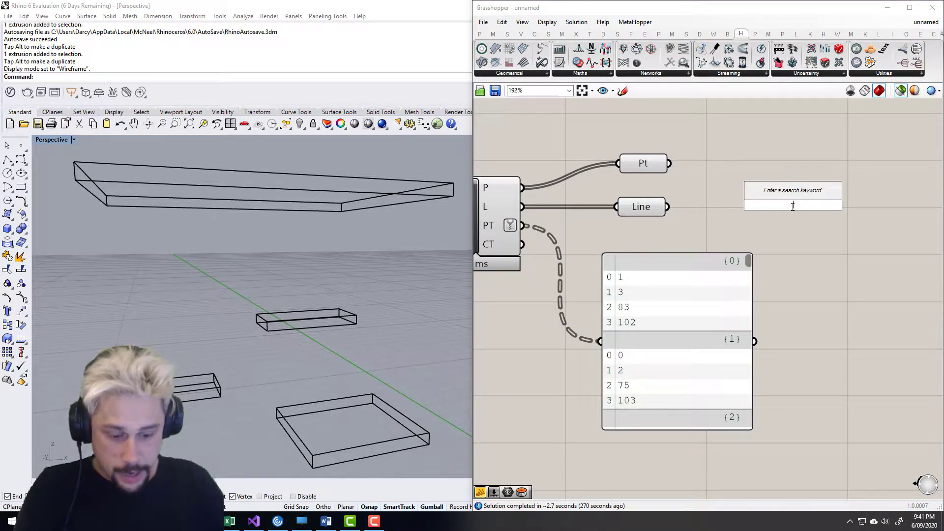
type("list item")
key("Return")
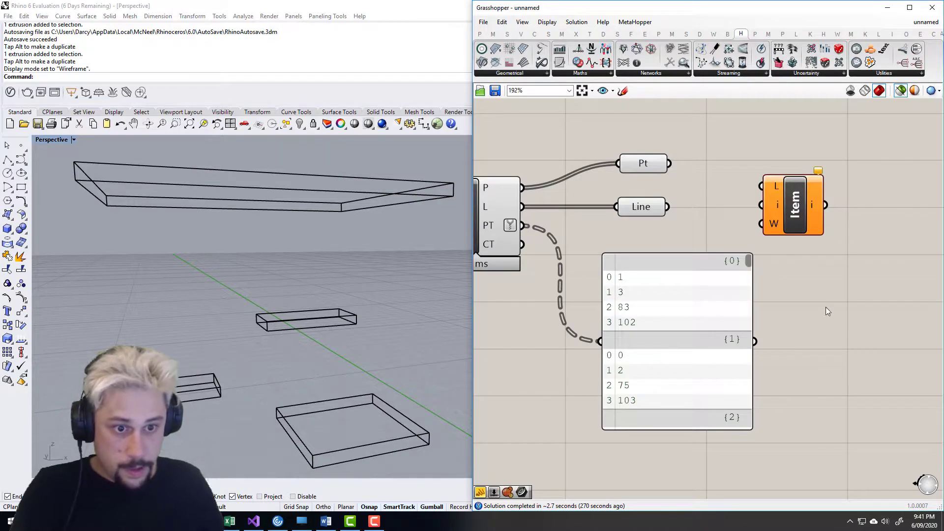
- Add a panel below the List Item component containing 1, 3, 83 and 102 on separate lines
right_click_drag(837, 289, 788, 288)
scroll(626, 321, "down", 2)
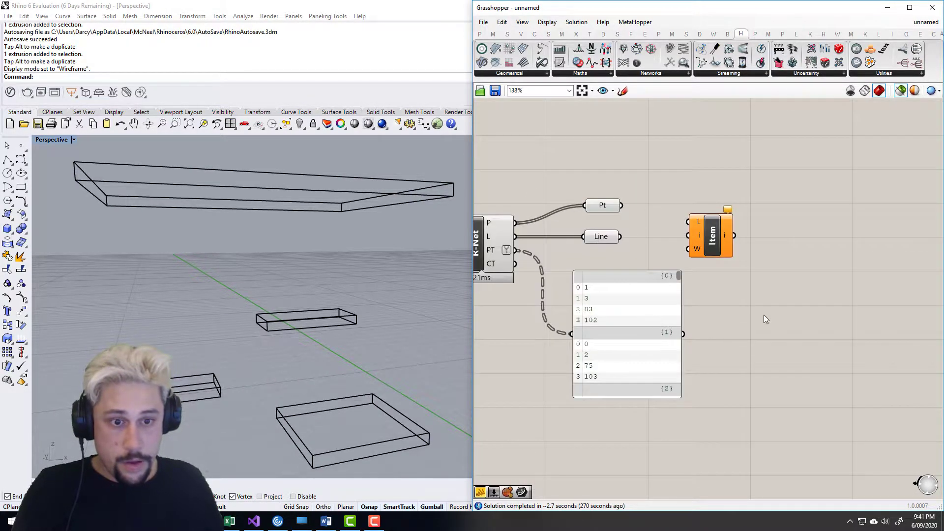
double_click(763, 315)
type("panel")
key("Return")
double_click(746, 315)
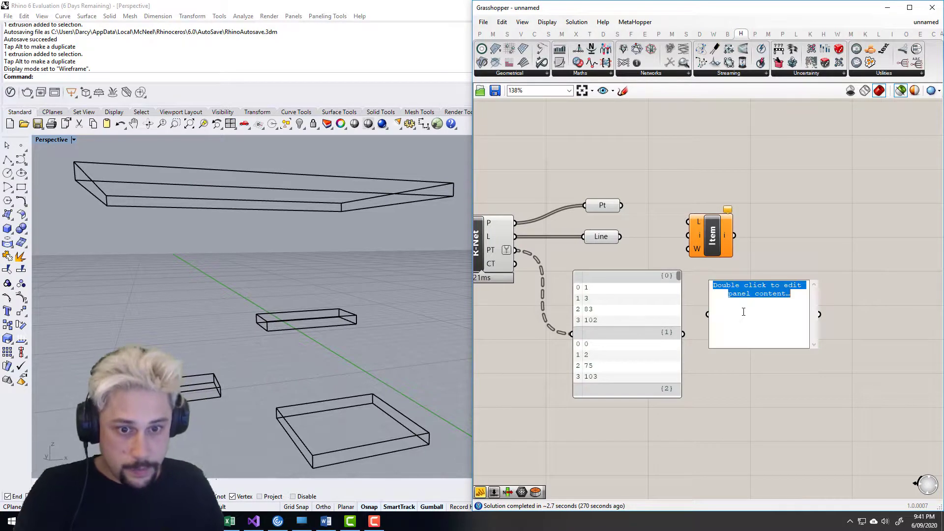
type("1")
key("Return")
type("3")
key("Return")
type("83")
key("Return")
type("4102")
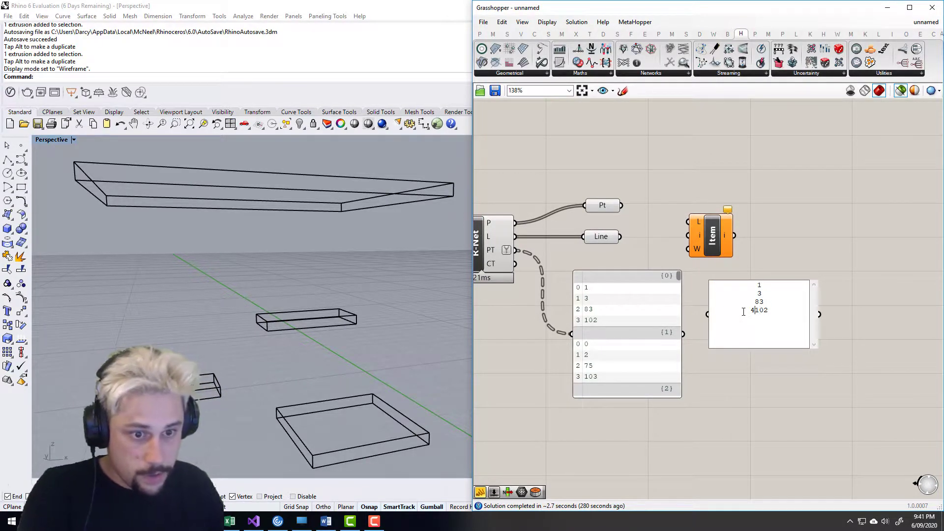
- Make the panel output each line as a separate item and connect it to the List Item's index input
left_click(795, 208)
right_click(752, 319)
left_click(786, 301)
left_click_drag(819, 315, 688, 236)
- Feed Pt into the List Item's list input and place a copy of the component above it without the index connection
left_click(615, 206)
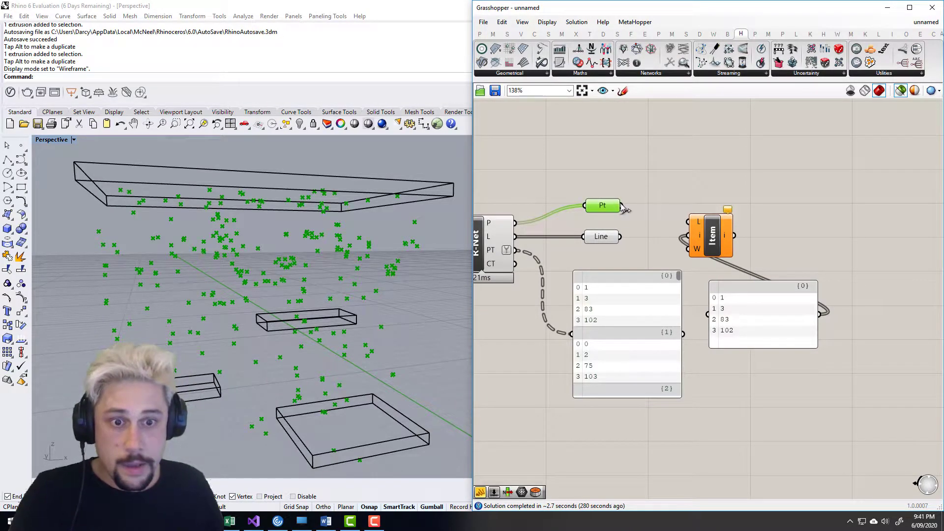
left_click_drag(621, 205, 793, 239)
right_click_drag(374, 240, 466, 248)
left_click_drag(790, 255, 718, 190, "alt")
left_click_drag(819, 314, 698, 175, "ctrl")
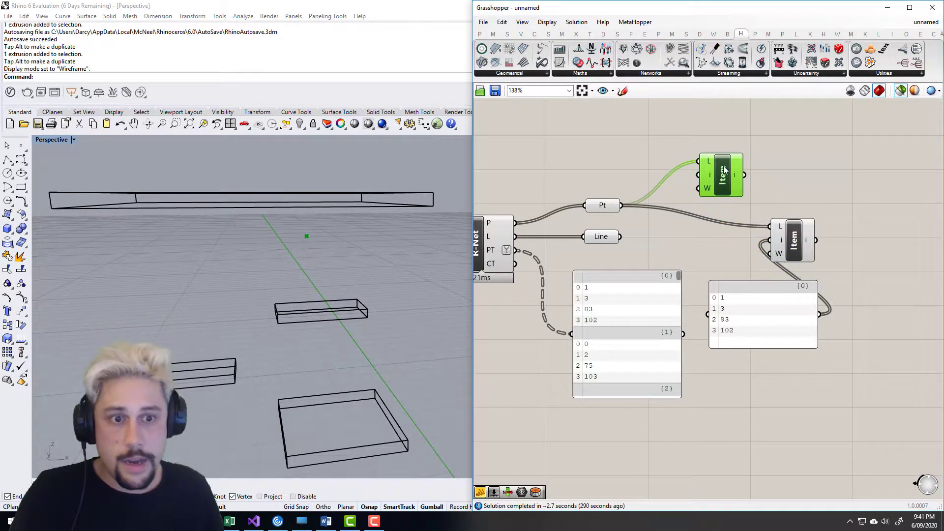
- Add a Line component with the upper List Item feeding A and the lower List Item feeding B
right_click_drag(838, 204, 776, 222)
double_click(779, 216)
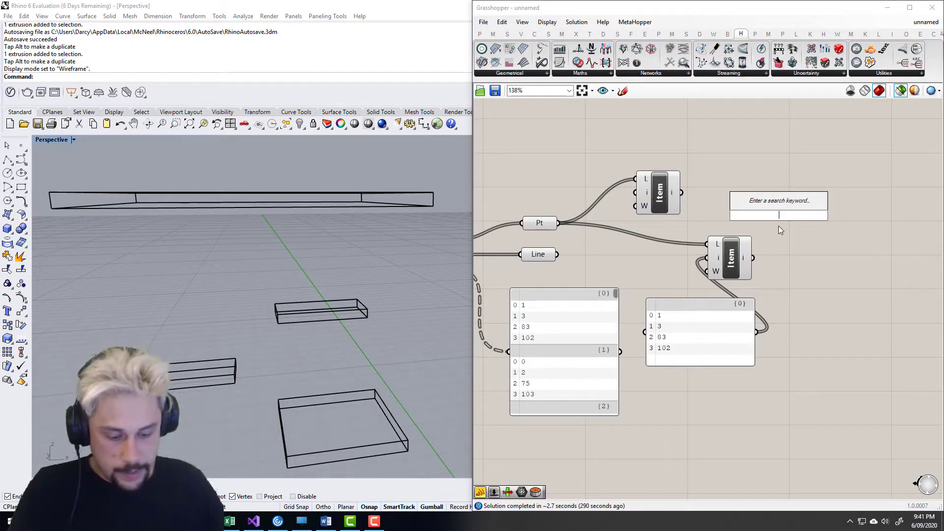
type("line")
key("Return")
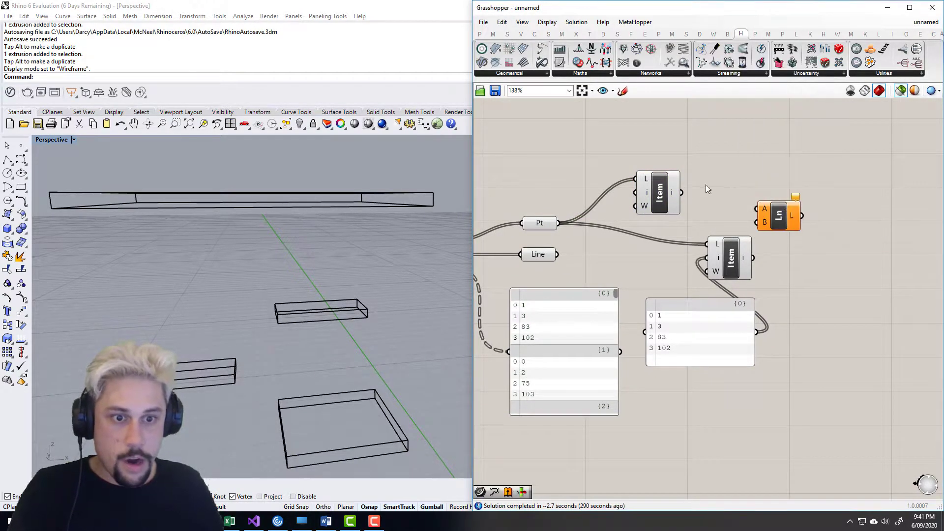
left_click_drag(679, 193, 800, 210)
right_click_drag(393, 270, 364, 273)
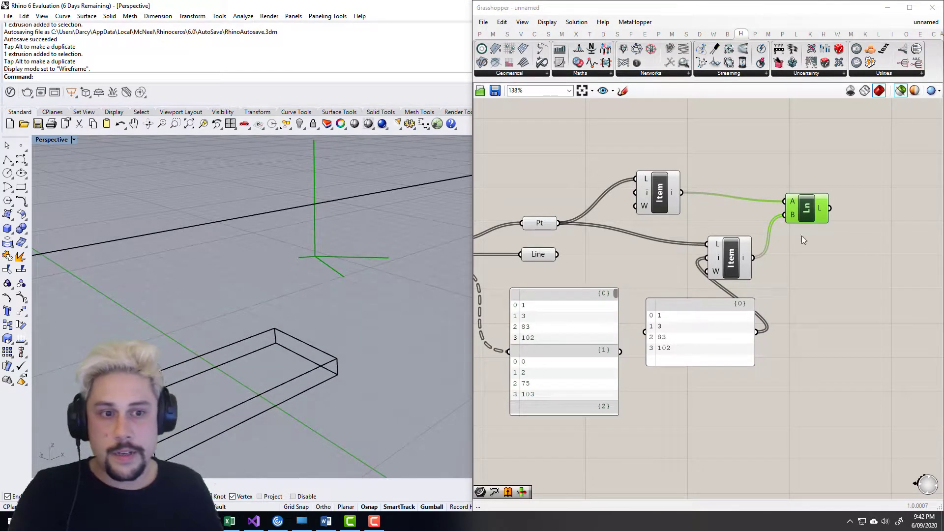
- Bake the Ln component's lines into the Rhino model and deselect the component
right_click(804, 206)
left_click(830, 246)
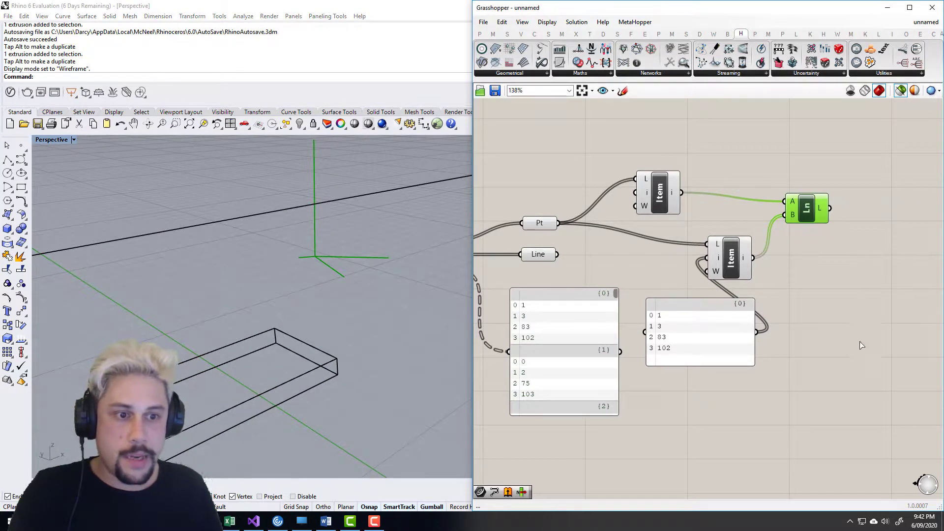
left_click(840, 352)
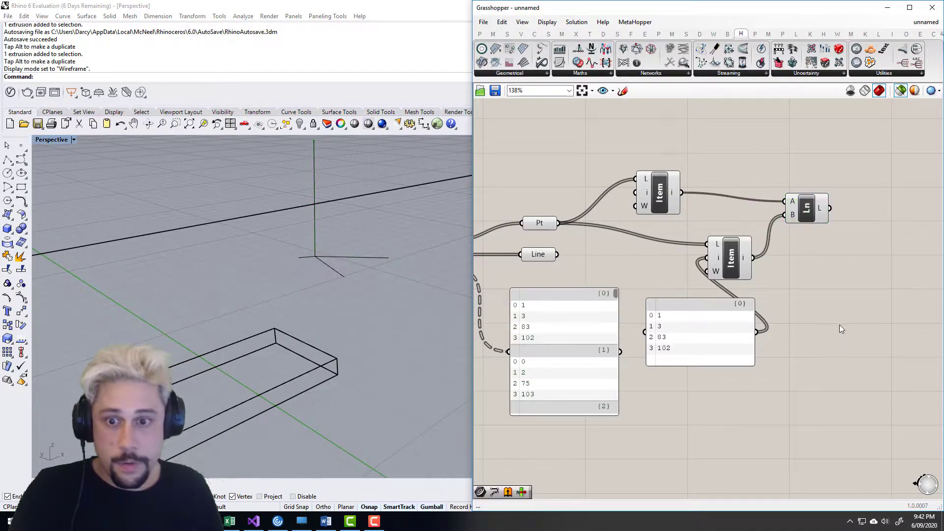
- Select the four baked curves and turn on their control points with PointsOn
left_click_drag(341, 275, 320, 257)
right_click_drag(331, 251, 308, 264)
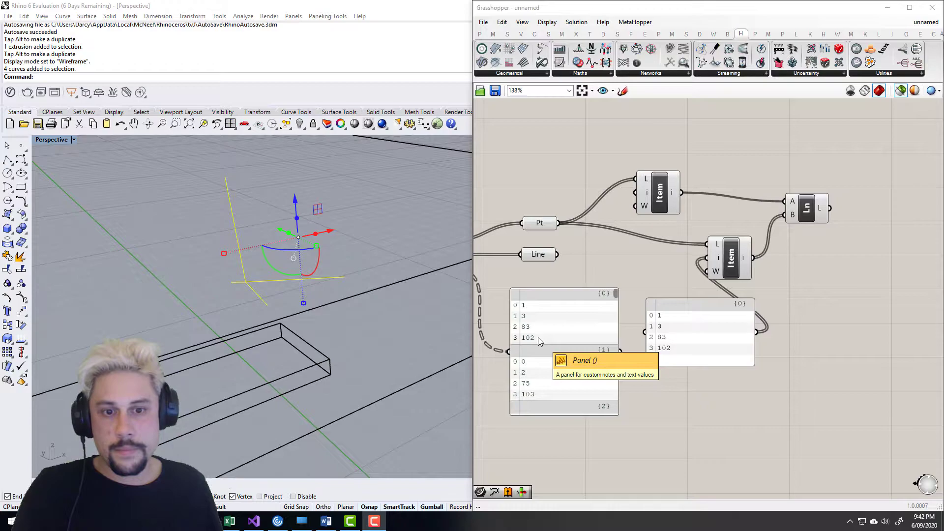
mouse_move(363, 280)
right_mouse_down("shift")
mouse_move(364, 298)
mouse_move(369, 293)
right_mouse_up("shift")
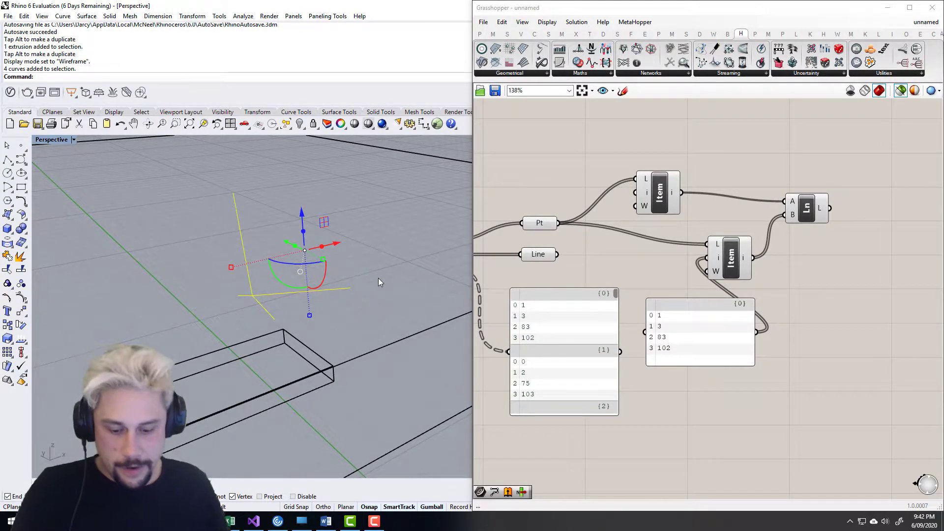
type("On")
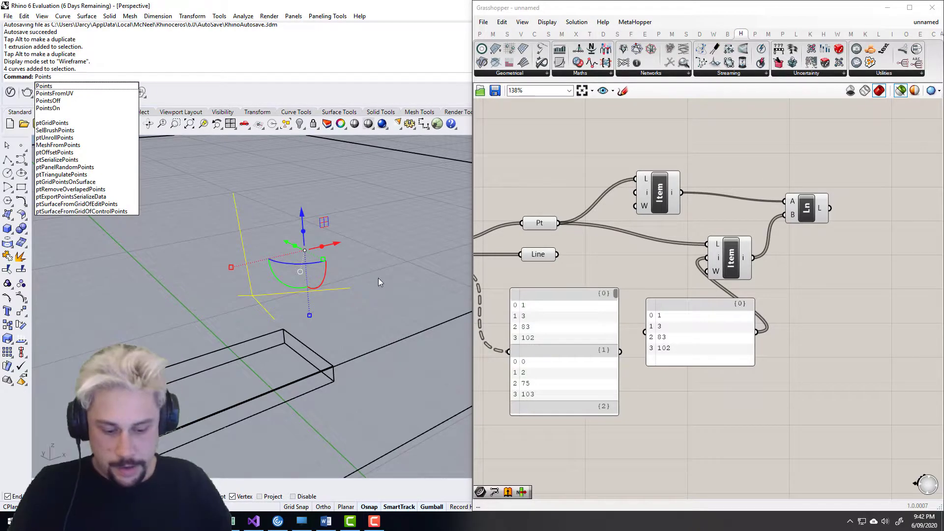
key("Return")
- Highlight the Line parameter's network and examine where the baked curves sit within it
right_click_drag(537, 263, 663, 257)
left_click(662, 254)
right_click_drag(334, 337, 329, 313)
scroll(274, 280, "up", 2)
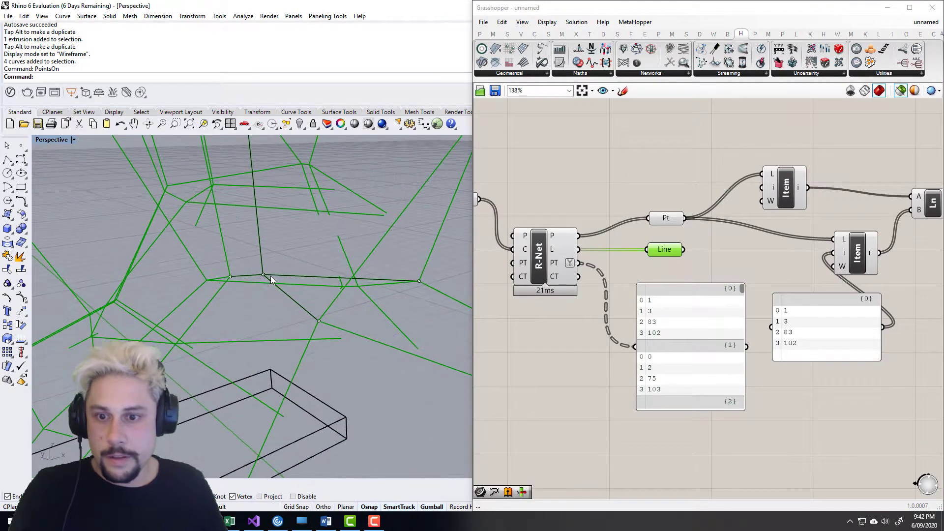
left_click(594, 171)
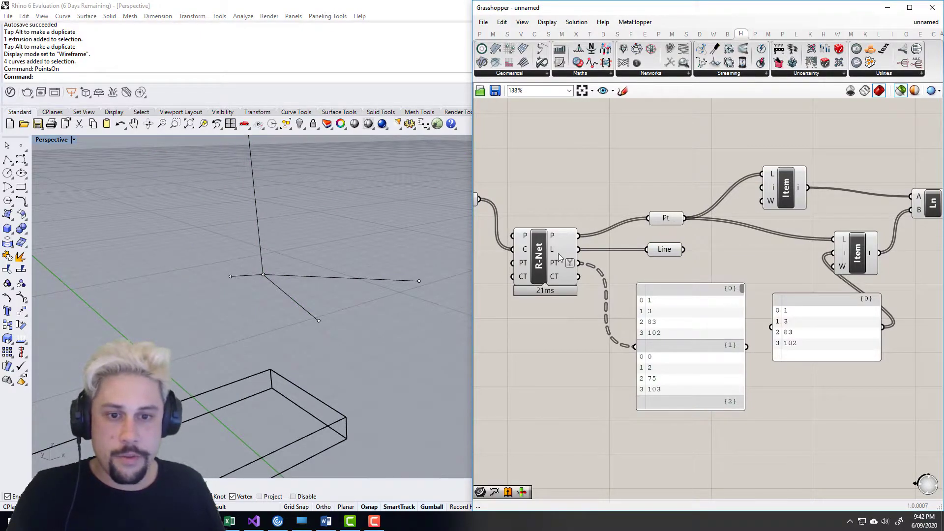
right_click_drag(679, 243, 637, 243)
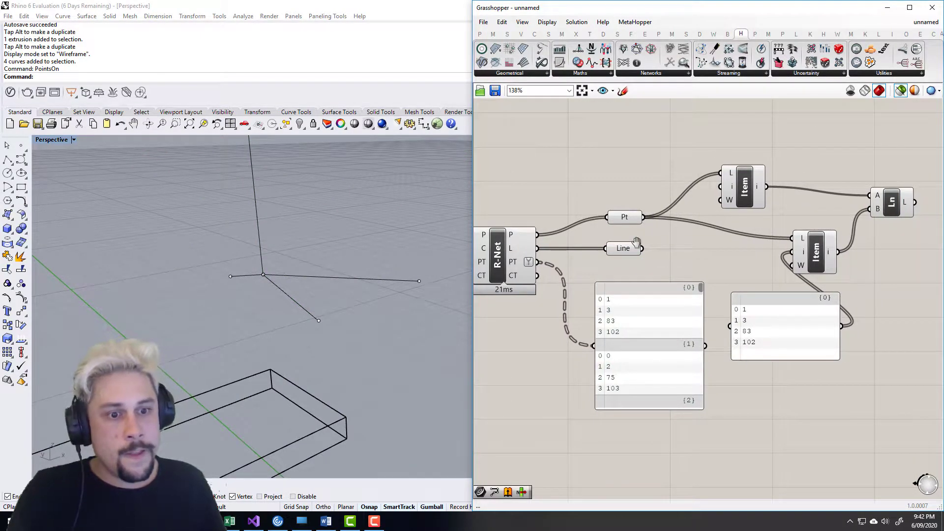
right_click_drag(582, 276, 613, 269)
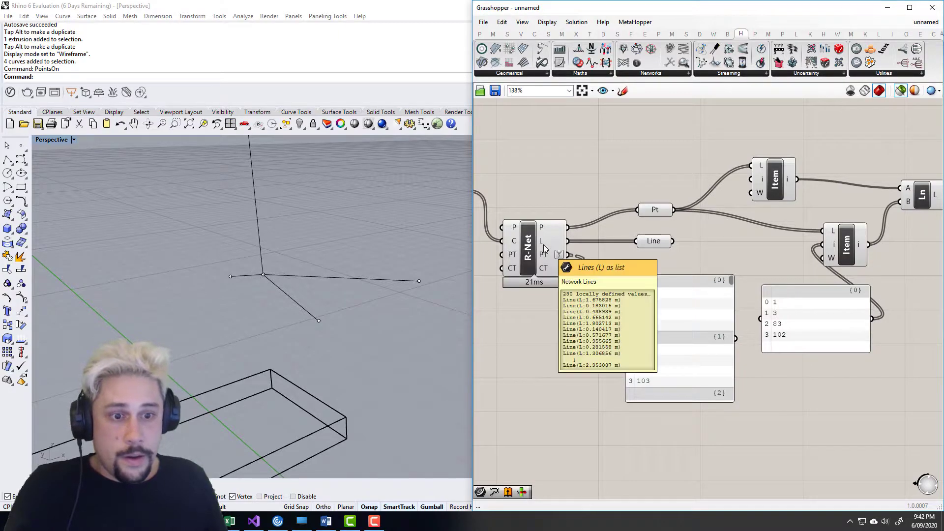
left_click(654, 243)
right_click_drag(358, 265, 276, 319)
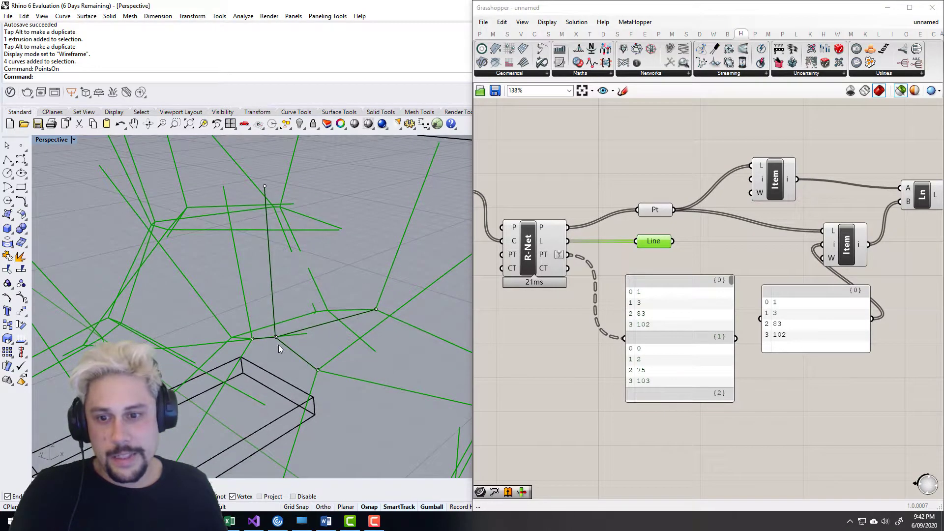
- Highlight the Pt nodes and the Ln lines in turn, comparing them with the first branch of the PT panel
left_click(653, 211)
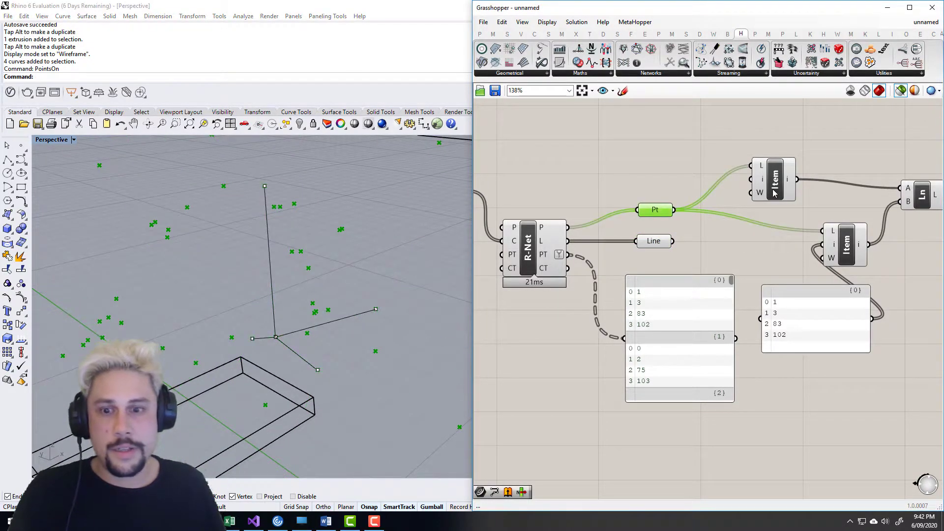
left_click(769, 182)
left_click_drag(664, 303, 644, 339)
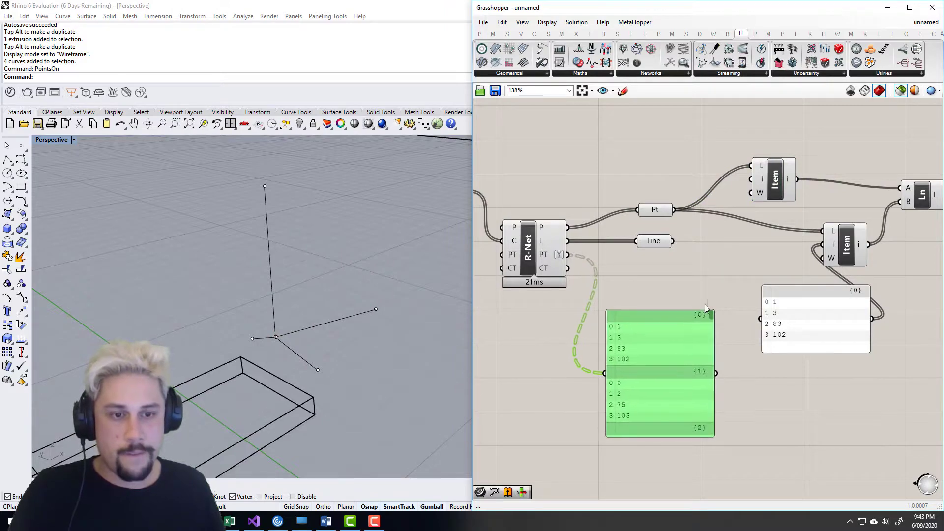
right_click_drag(661, 245, 630, 244)
left_click(624, 206)
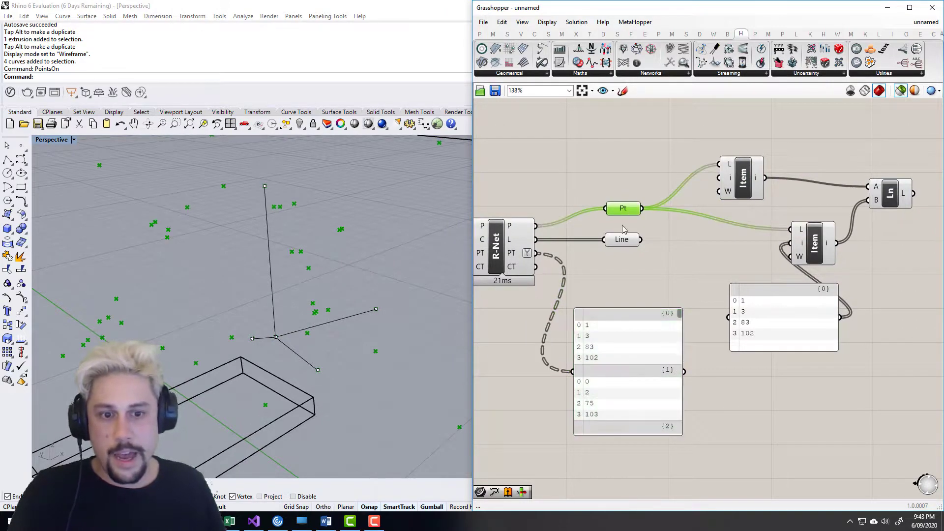
left_click(888, 201)
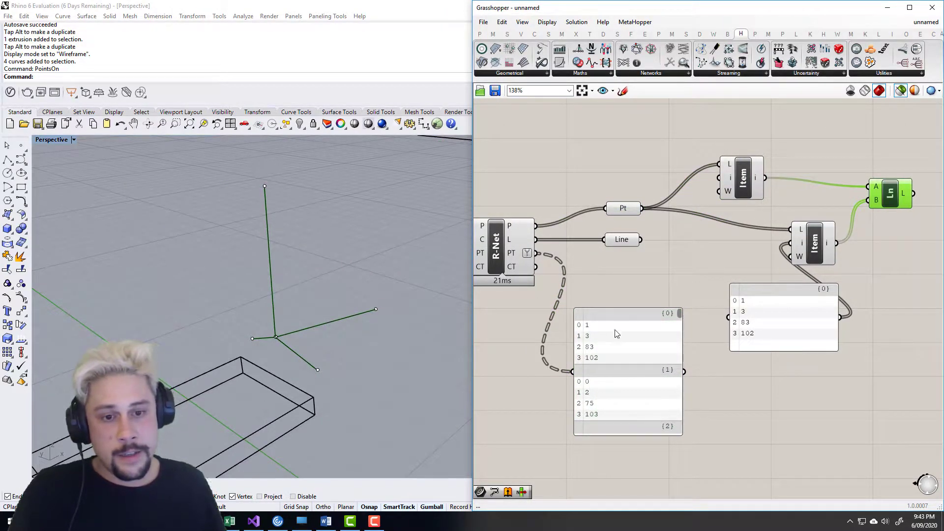
- Move the PT panel aside and add a panel below R-Net showing its CT output
mouse_move(525, 276)
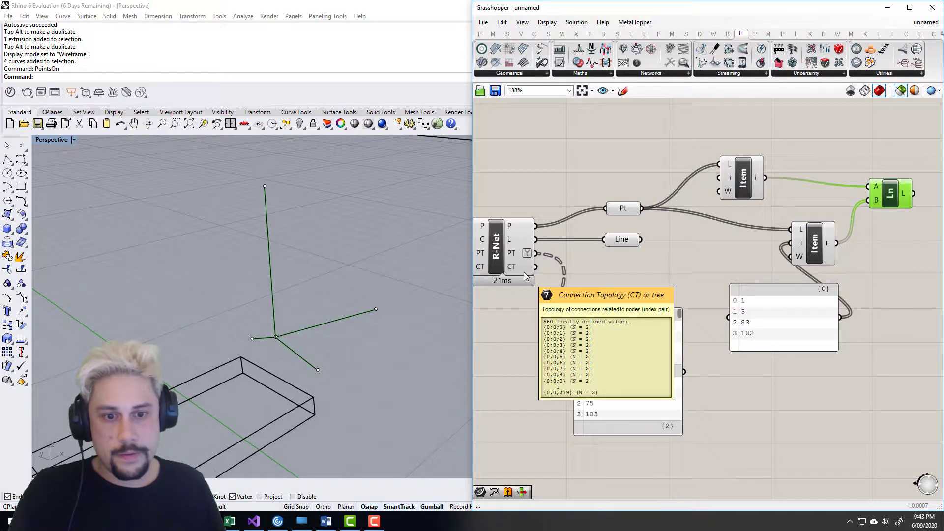
left_click_drag(598, 388, 644, 383)
double_click(530, 371)
type("//")
key("Return")
left_click_drag(528, 330, 535, 397)
right_click_drag(546, 386, 595, 337)
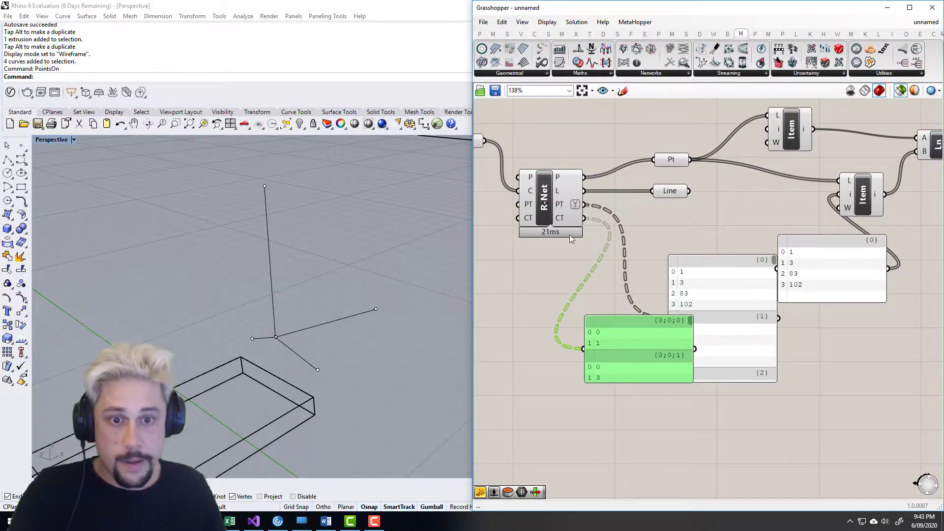
- Apply Simplify to R-Net's CT output and enlarge its panel to show five branches
mouse_move(561, 217)
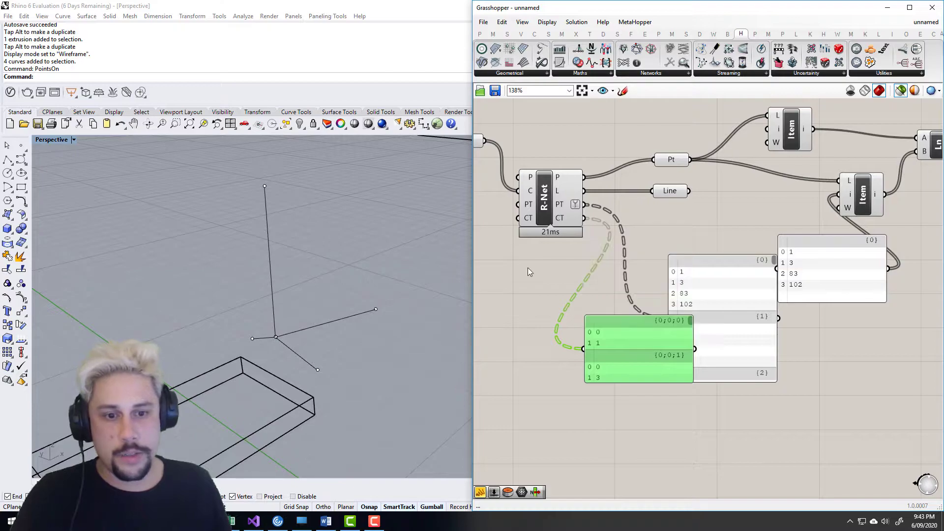
right_click(568, 220)
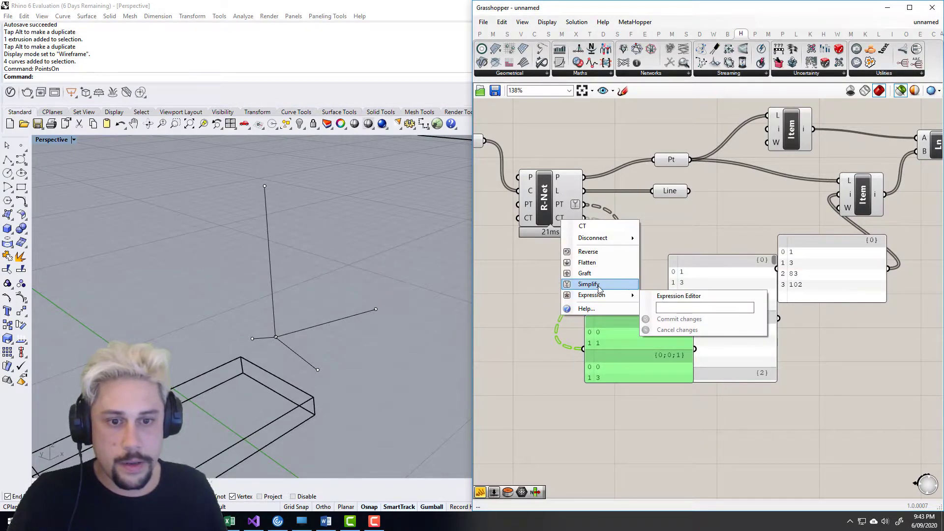
left_click(597, 284)
left_click_drag(637, 379, 653, 483)
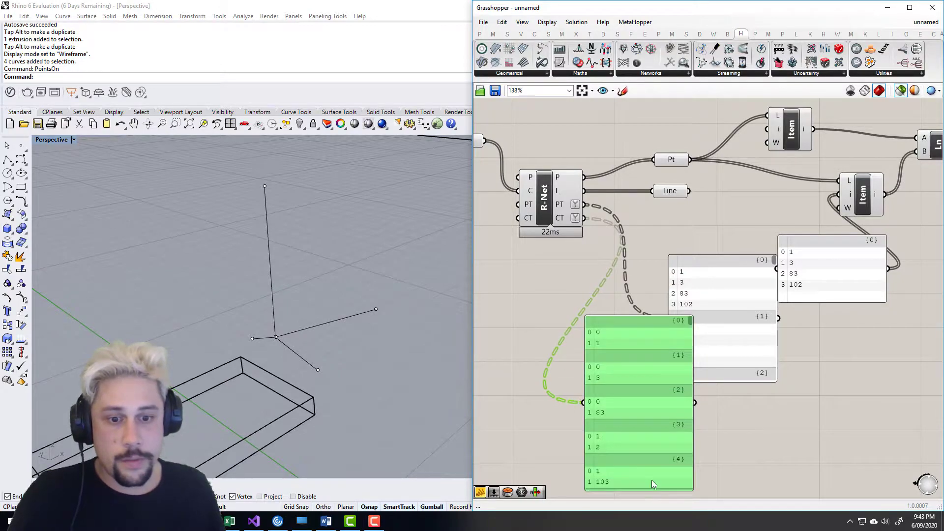
- Examine the CT index pairs against the typed index panel and the highlighted Ln lines, continuing to the branches around 202 to 206
scroll(573, 383, "down", 2)
left_click_drag(600, 400, 593, 374)
scroll(590, 330, "up", 2)
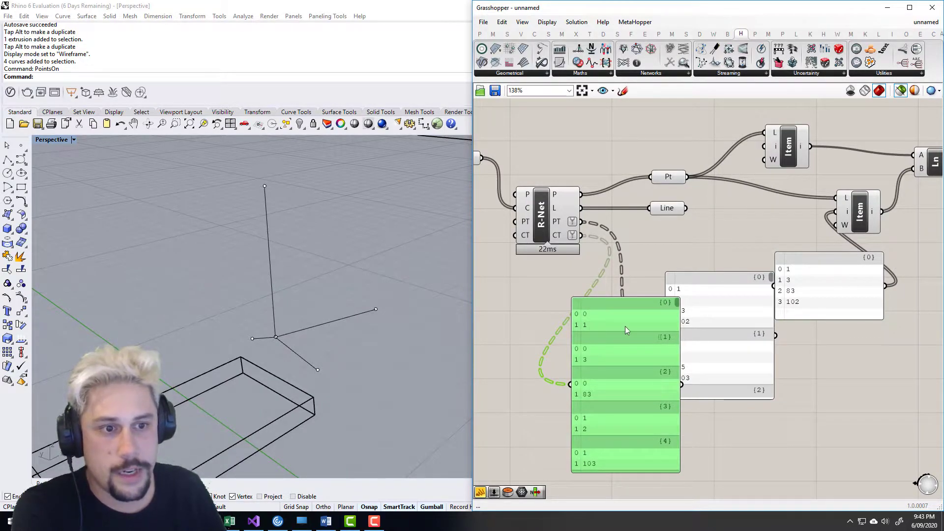
right_click_drag(685, 309, 658, 310)
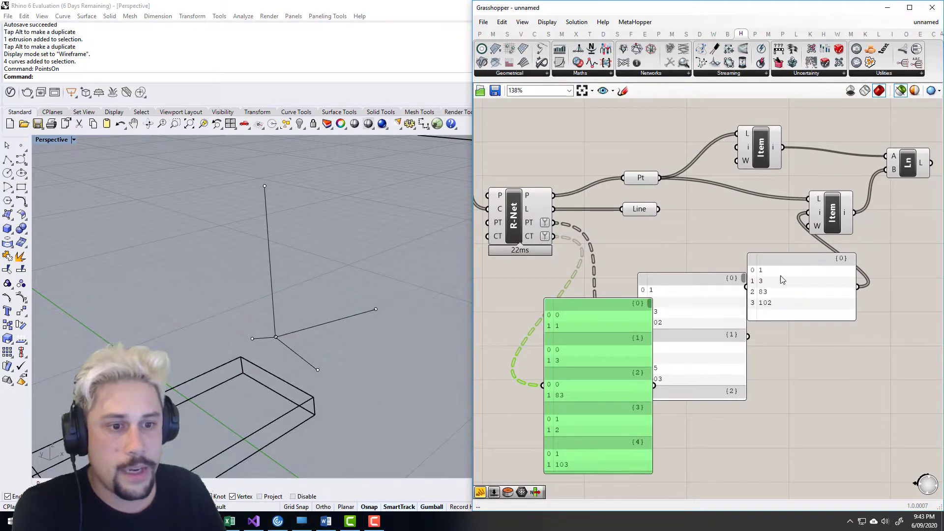
right_click_drag(829, 234, 782, 232)
left_click(863, 156)
right_click_drag(658, 309, 723, 299)
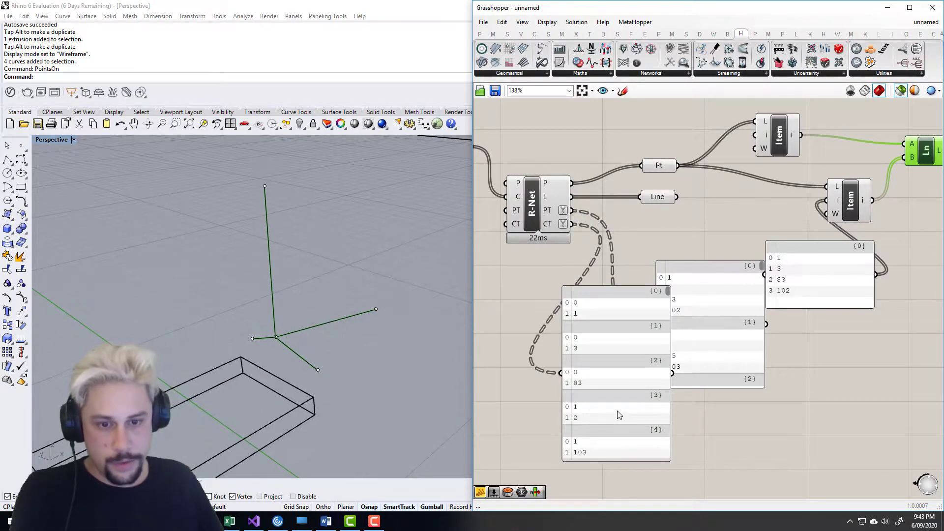
left_click_drag(667, 292, 668, 413)
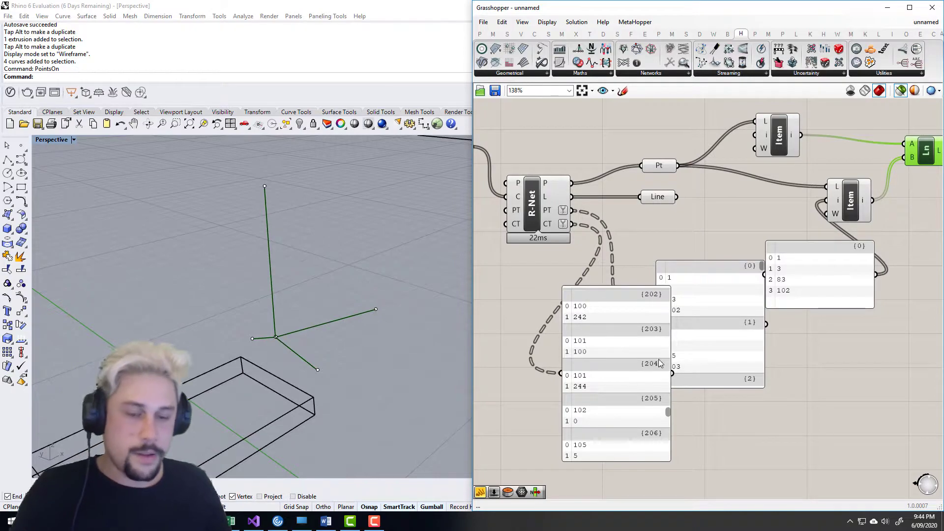
- Delete the CT panel, the PT panel and the typed index panel
scroll(656, 365, "down", 3)
left_click_drag(623, 384, 599, 415)
key("Delete")
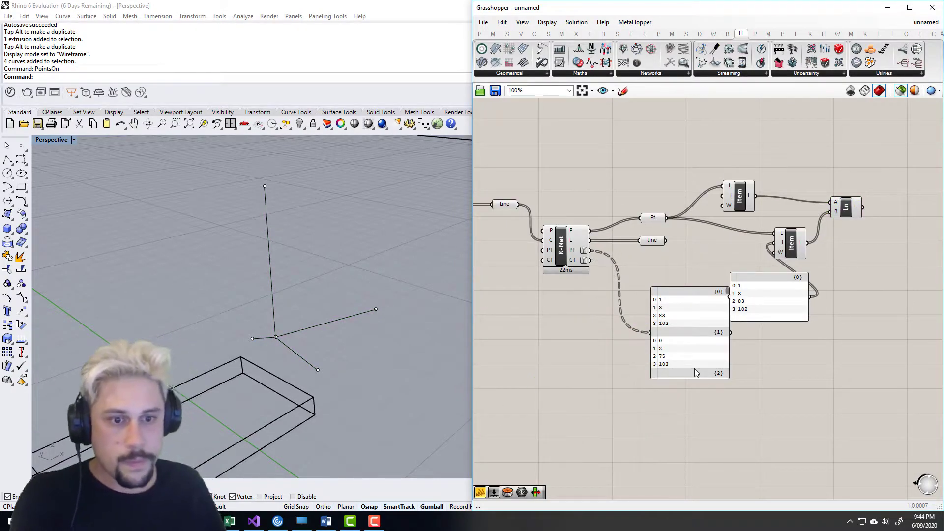
left_click_drag(697, 373, 681, 392)
key("Delete")
left_click(757, 310)
key("Delete")
right_click_drag(757, 310, 669, 346)
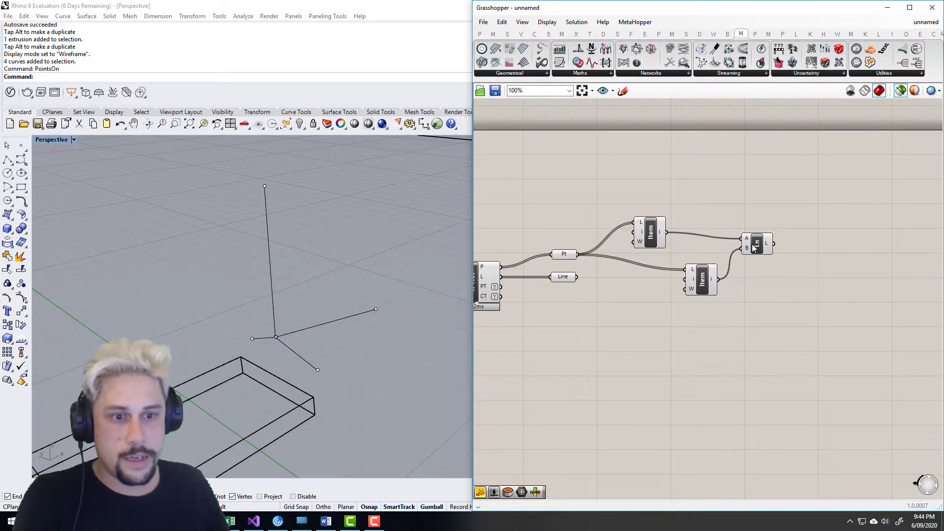
- Delete the two Item components and the Ln component from the canvas
left_click(775, 248)
left_click_drag(832, 309, 630, 212)
key("Delete")
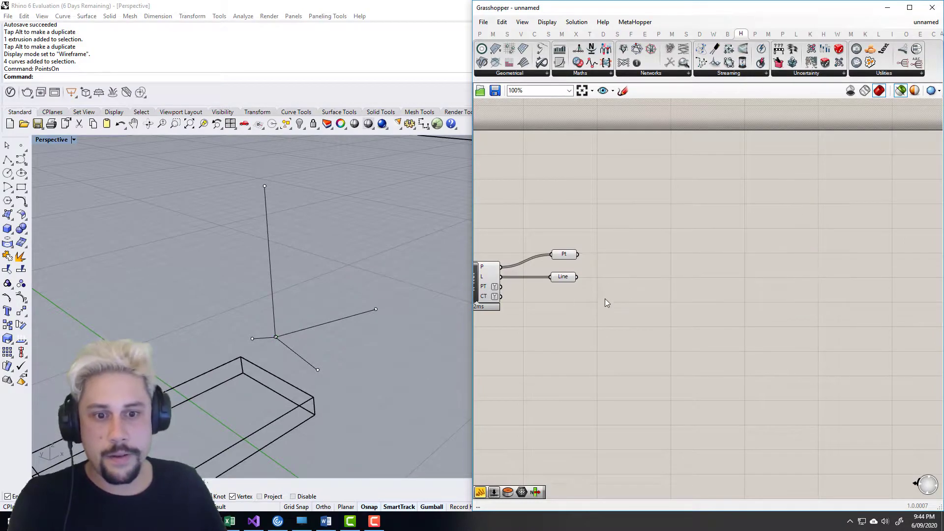
- Turn off the control points and delete the four example curves meeting at one node in the Rhino viewport
left_click(320, 272)
key("Escape")
left_click_drag(288, 365, 269, 316)
key("End")
right_click_drag(379, 295, 384, 301)
key("Delete")
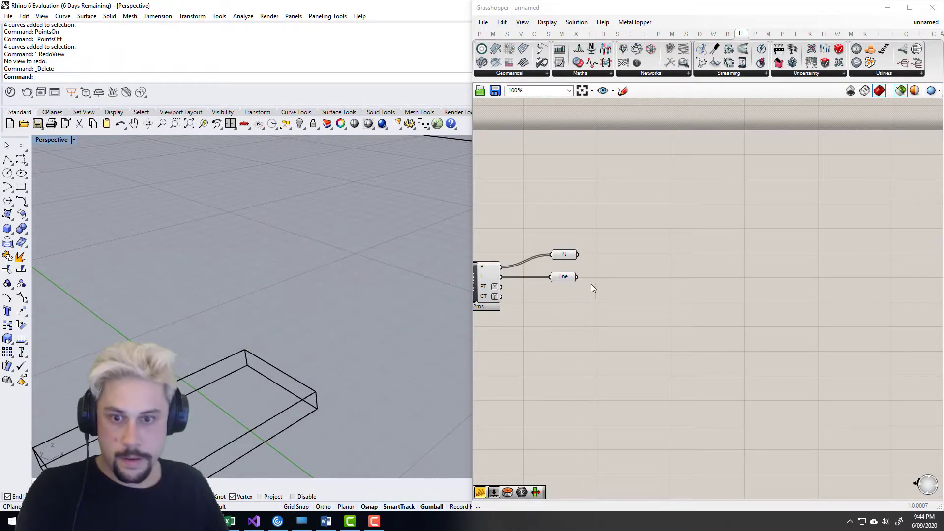
- Examine the network lines from R-Net's L output in the viewport, looking at how nodes and loose ends connect
left_click(560, 278)
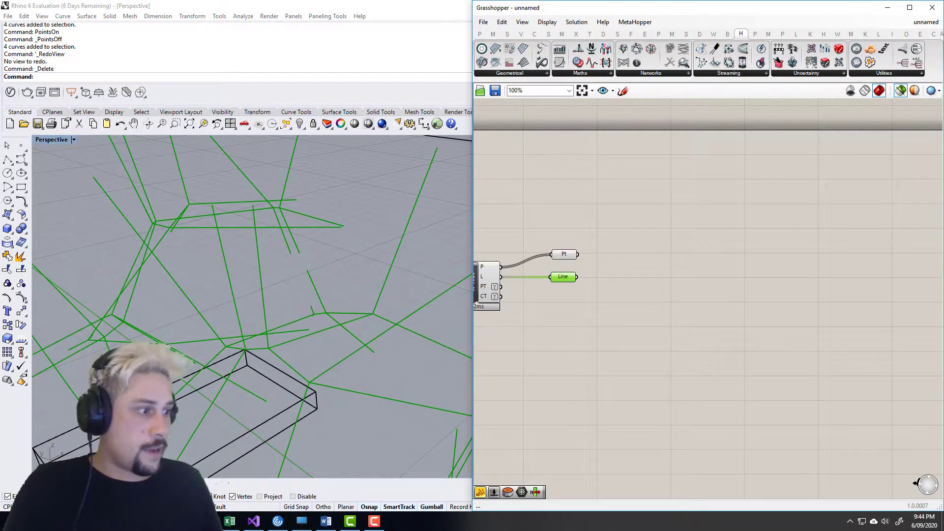
scroll(323, 290, "down", 8)
right_click_drag(302, 273, 319, 233)
right_click_drag(524, 292, 615, 288)
scroll(614, 288, "up", 3)
mouse_move(546, 265)
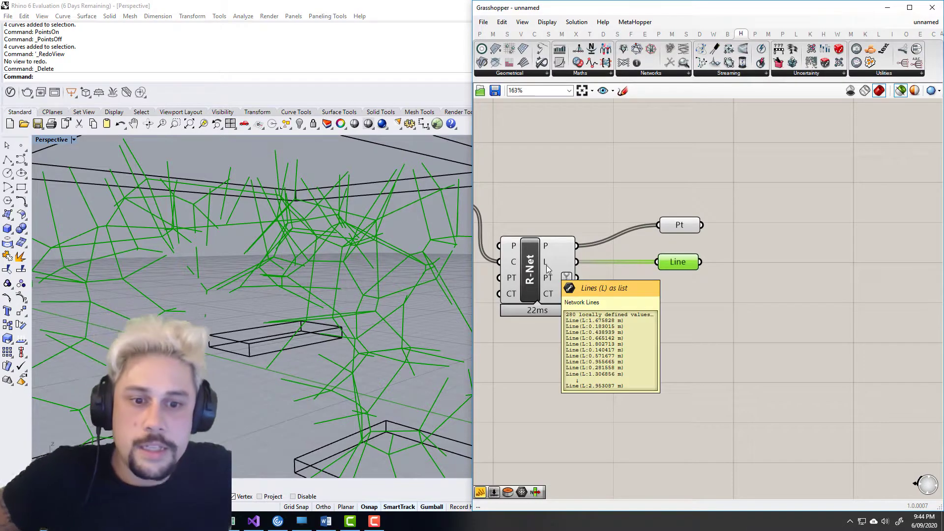
right_click_drag(540, 265, 593, 261)
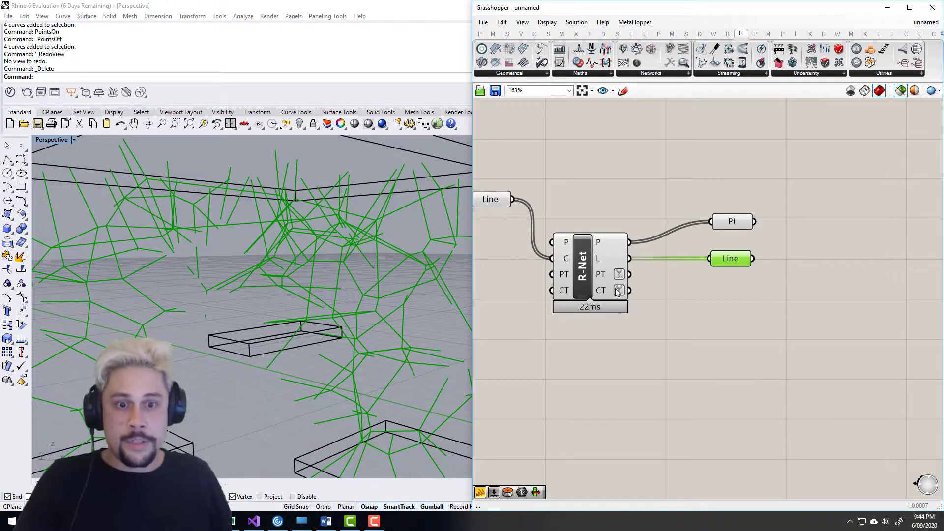
mouse_move(606, 288)
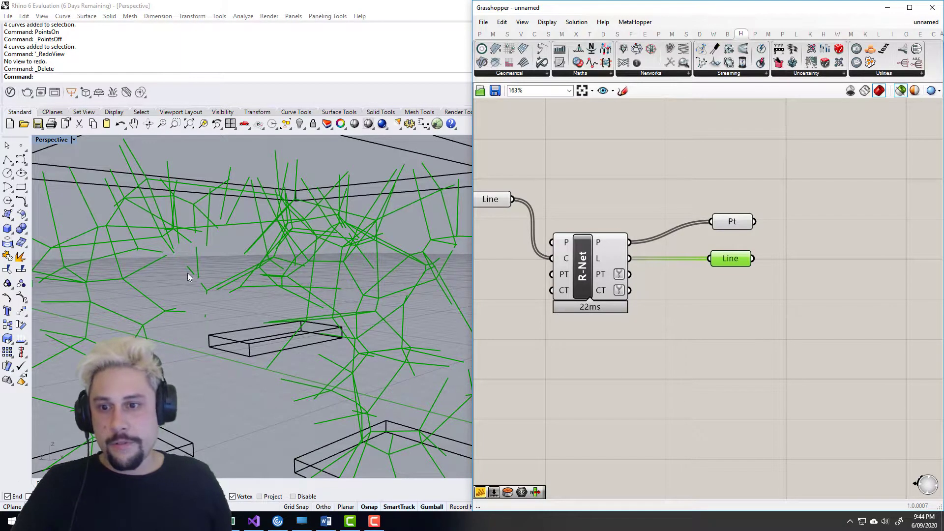
right_click_drag(181, 307, 252, 281, "shift")
scroll(251, 282, "up", 5)
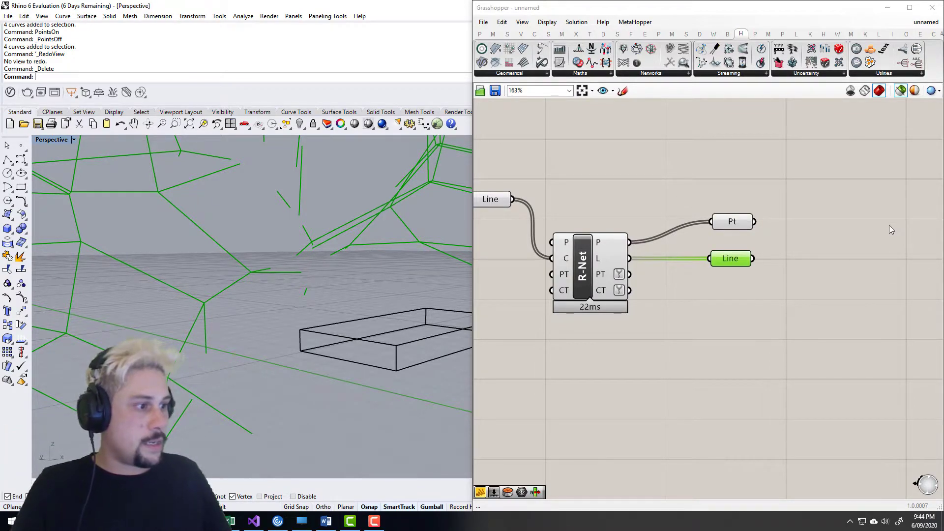
left_click(754, 276)
- Add a panel showing R-Net's PT output and enlarge it to list several branches
right_click_drag(673, 296, 618, 264)
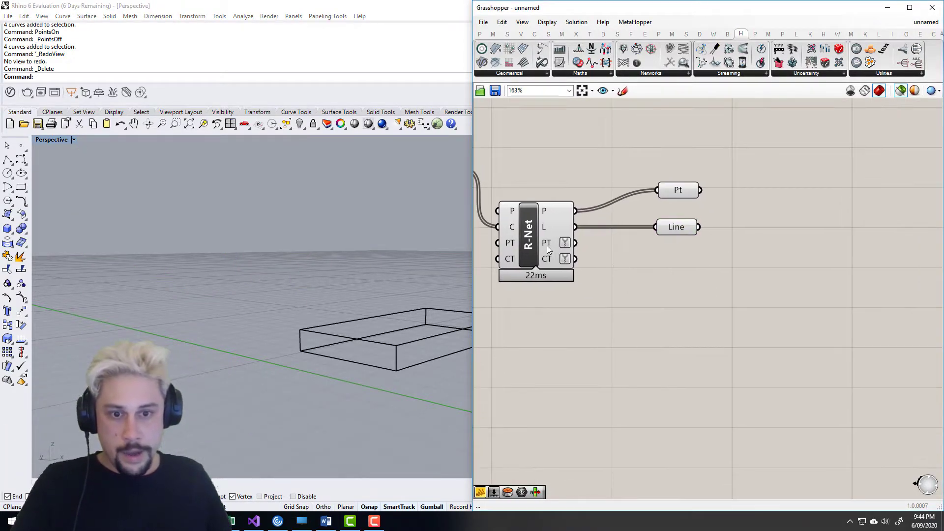
double_click(708, 320)
type("//")
key("Return")
left_click_drag(576, 243, 642, 319)
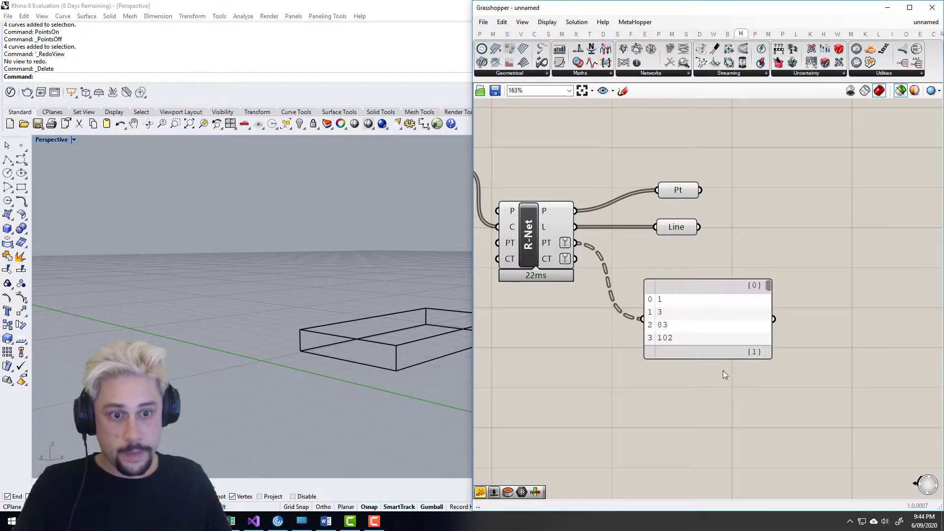
left_click_drag(729, 365, 730, 444)
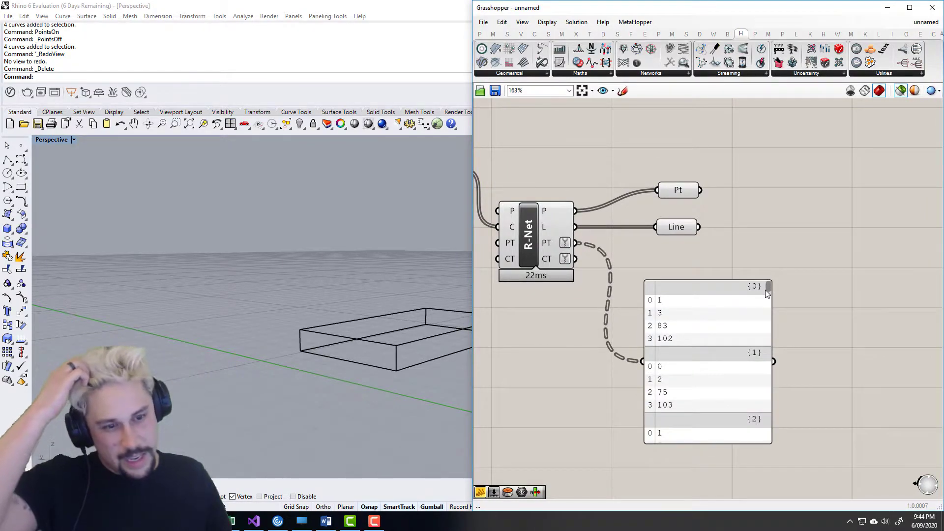
- Examine the PT branches around 38 and 39 and compare them with the network lines previewed in the viewport
scroll(766, 294, "down", 3)
left_click_drag(766, 292, 752, 323)
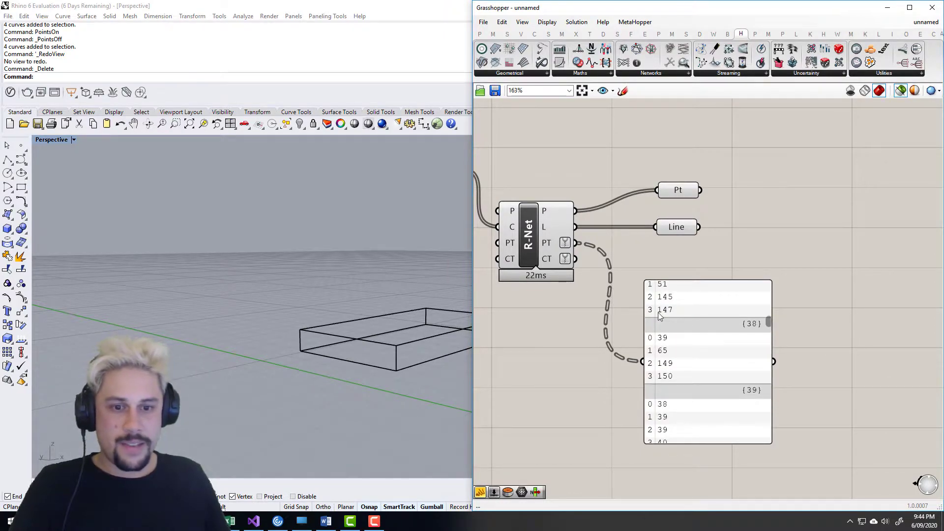
left_click(669, 235)
right_click_drag(313, 267, 310, 288)
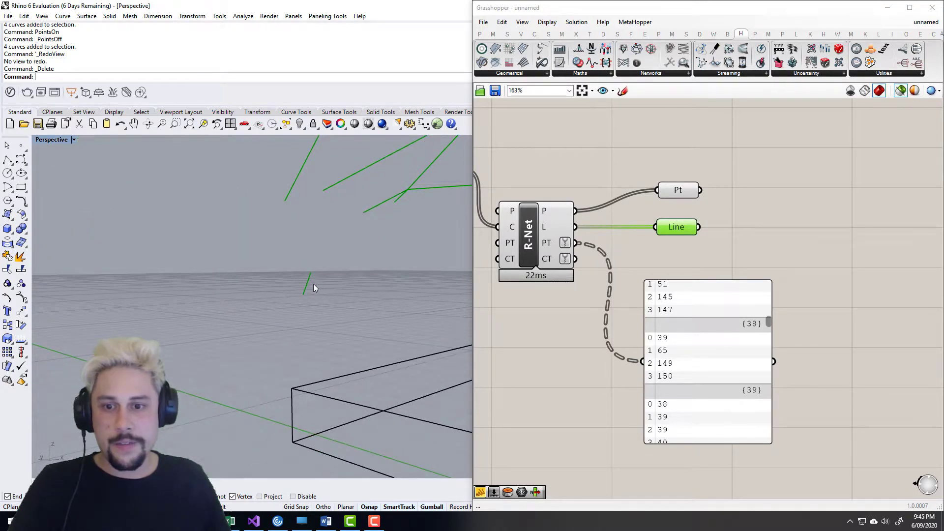
scroll(305, 282, "down", 8)
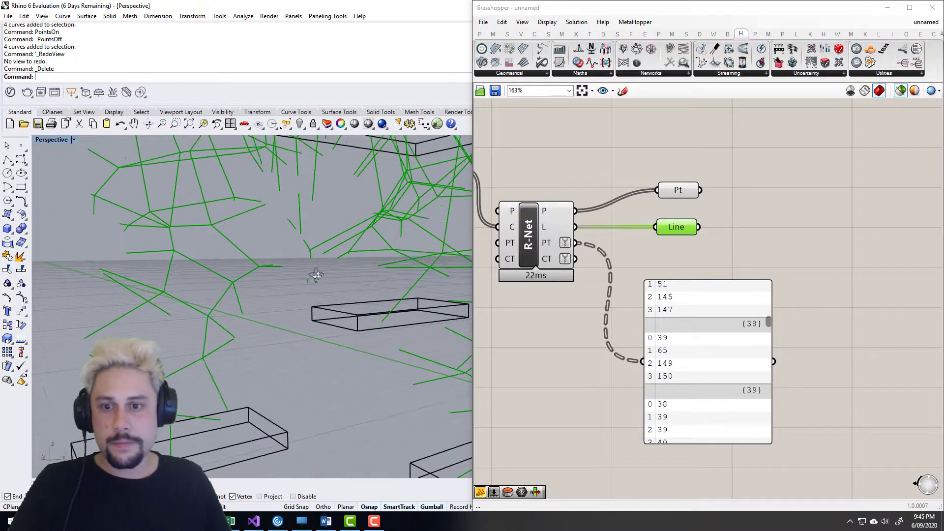
- Move the PT panel aside and add a Tree Statistics component fed by R-Net's PT output
left_click_drag(669, 362, 623, 394)
right_click_drag(792, 287, 717, 278)
left_click(718, 278)
double_click(718, 281)
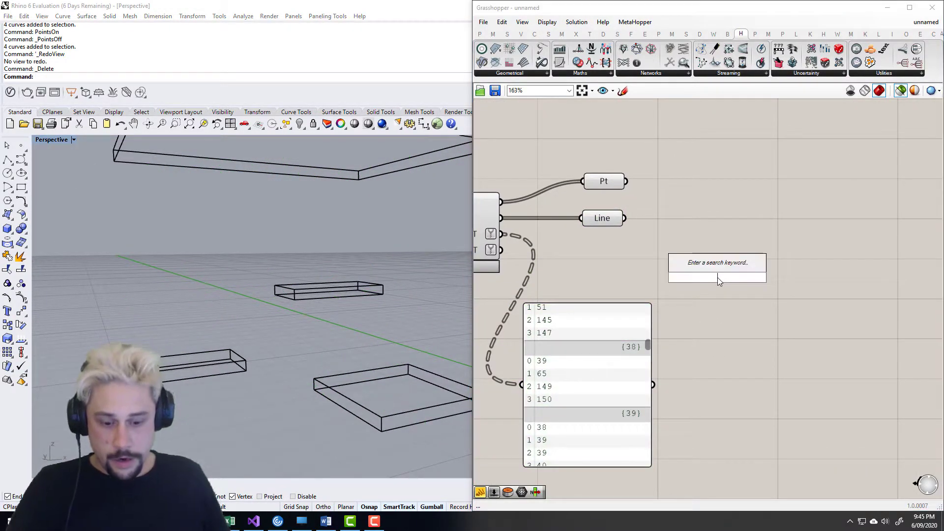
type("tree stat")
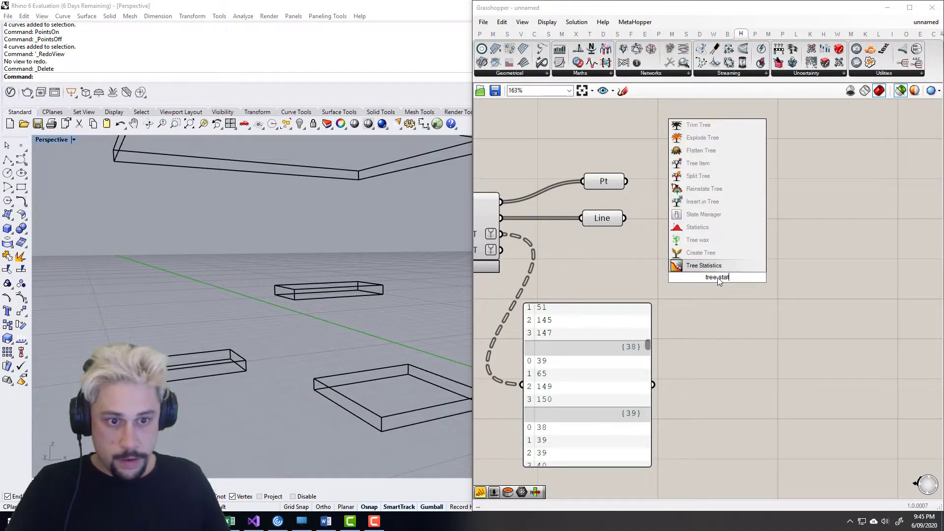
left_click(710, 266)
scroll(708, 257, "down", 2)
right_click_drag(713, 254, 755, 254)
left_click_drag(619, 231, 780, 272)
- Add a List Length component fed by R-Net's PT output and shift the PT panel farther from the other components
right_click_drag(731, 354, 697, 338)
left_click_drag(697, 338, 930, 367)
left_click(612, 352)
double_click(612, 355)
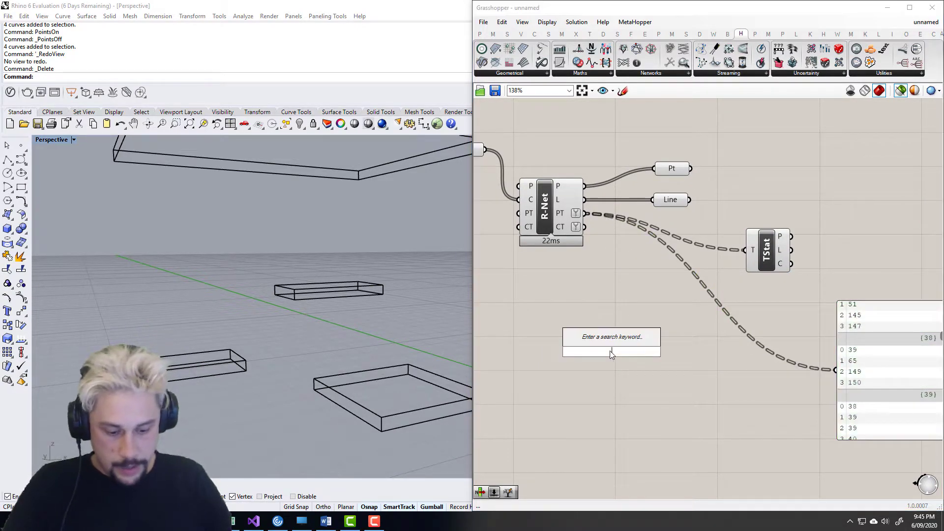
type("list length")
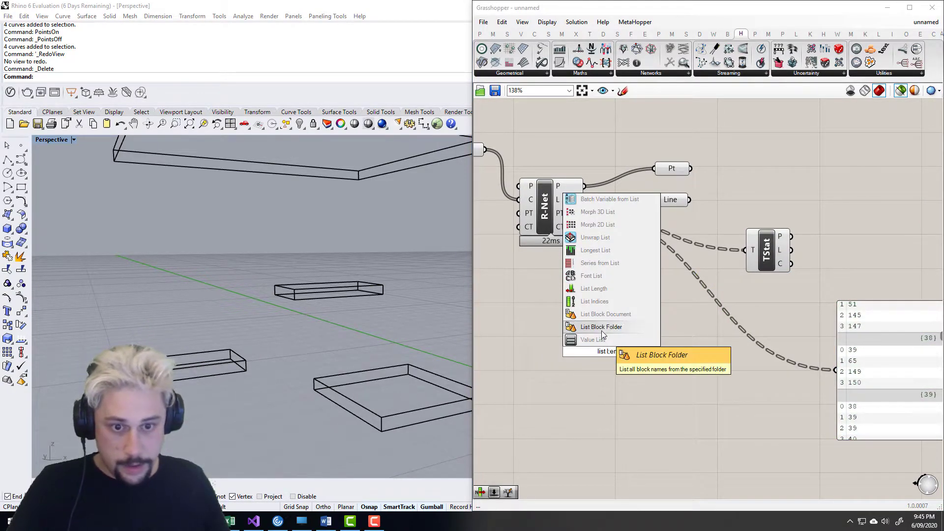
left_click(601, 290)
left_click_drag(584, 217, 591, 351)
right_click_drag(861, 360, 774, 341)
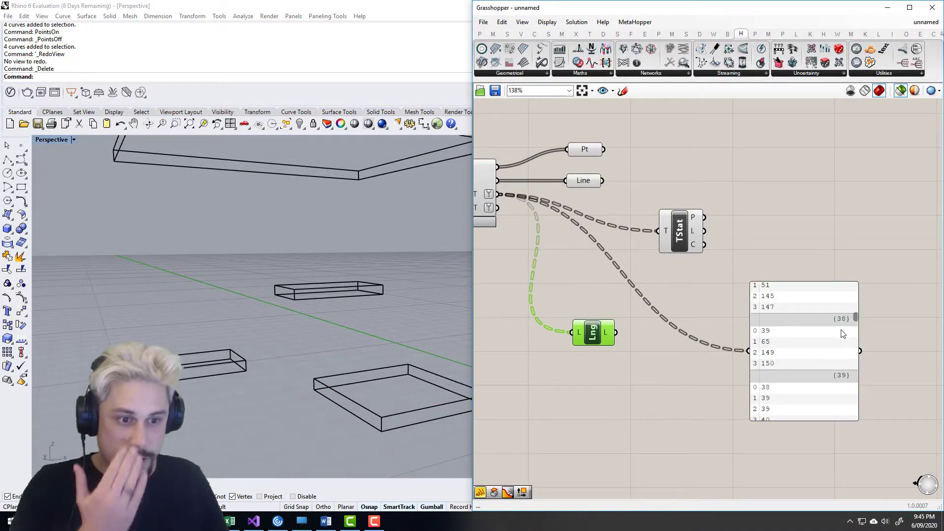
left_click_drag(854, 316, 870, 333)
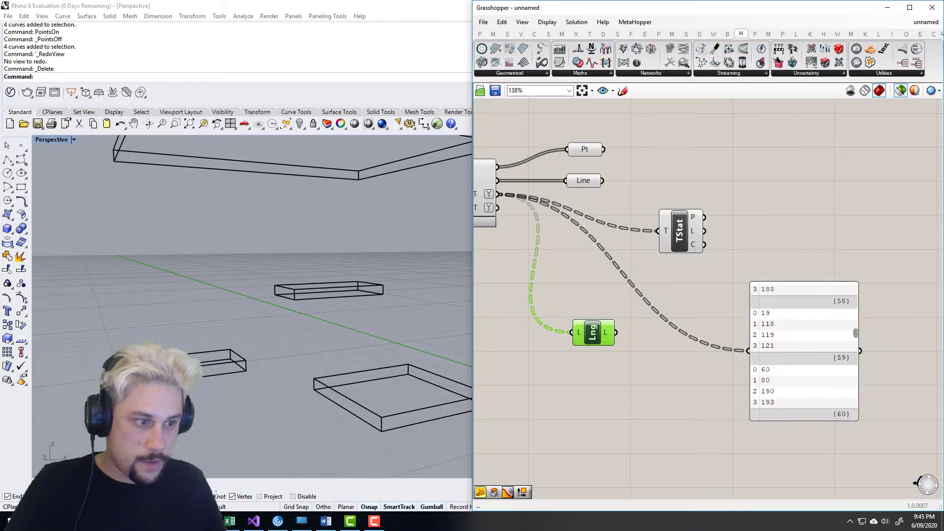
- Add an Equality component with the list lengths wired into A, and create a panel containing 1
double_click(624, 385)
type("eq")
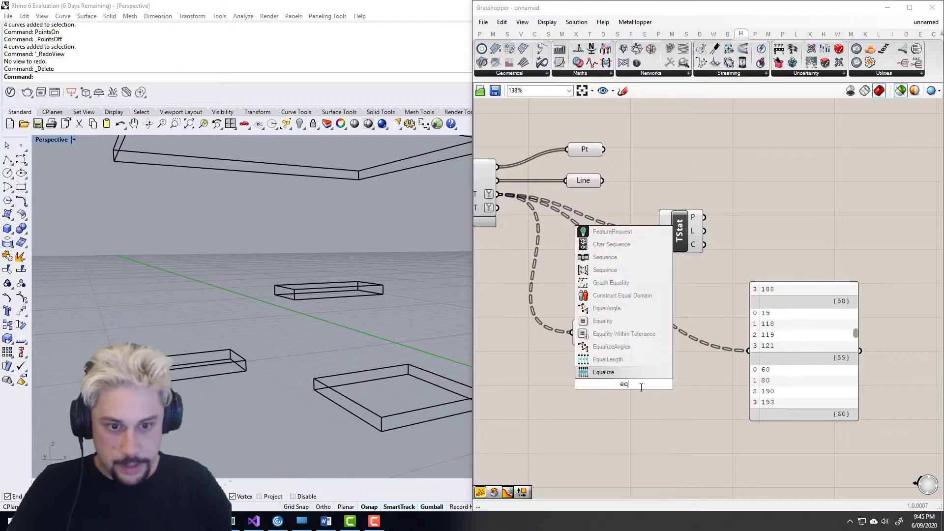
left_click(635, 321)
left_click_drag(616, 333, 599, 375)
double_click(553, 405)
type("1")
key("Return")
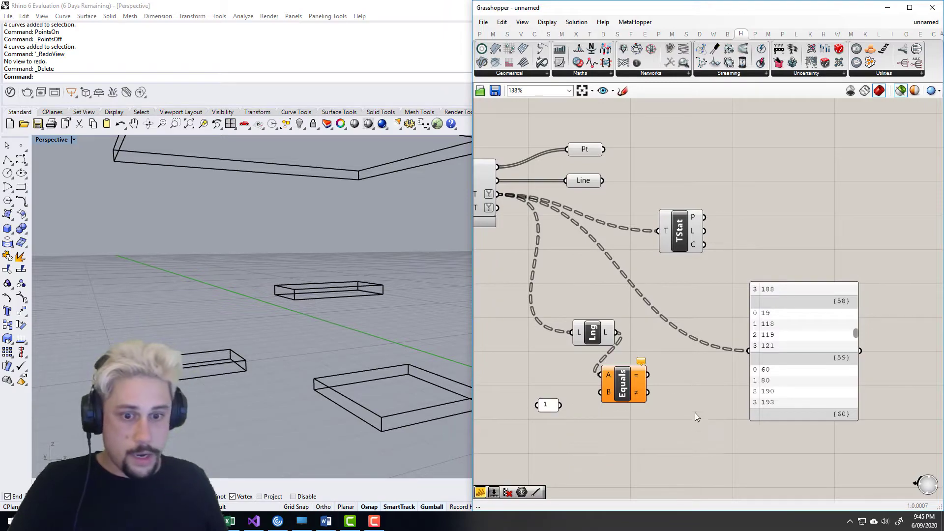
- Add Cull Pattern with TStat's paths as list and the Equals ≠ output as pattern, and wire the 1 panel into B
double_click(683, 425)
type("cull pattern")
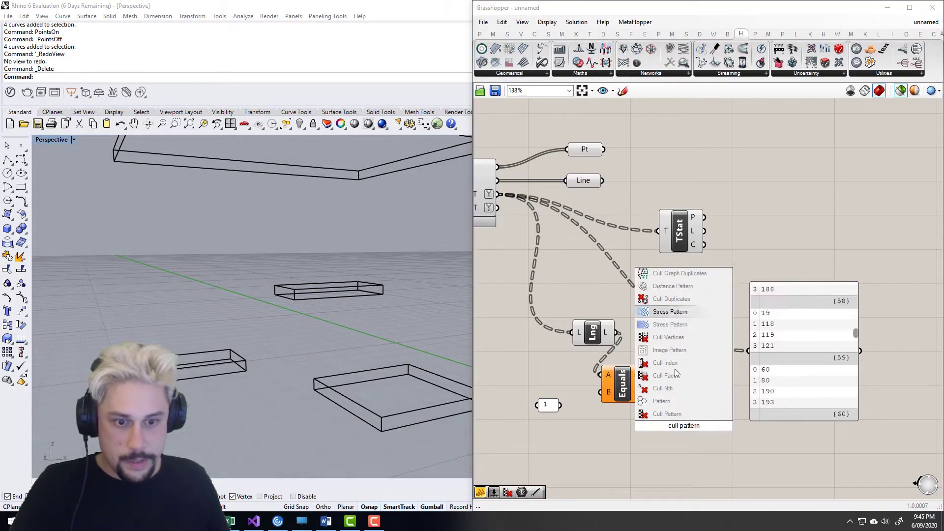
left_click(683, 414)
left_click_drag(810, 366, 863, 337)
left_click_drag(695, 412, 755, 301)
left_click_drag(681, 231, 734, 296)
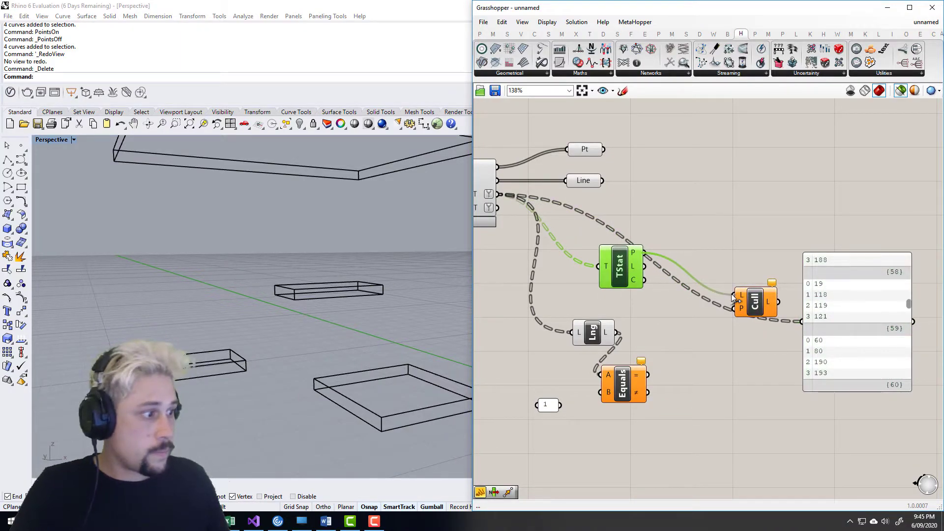
mouse_move(652, 393)
left_mouse_down()
mouse_move(732, 327)
mouse_move(734, 309)
mouse_move(740, 327)
left_mouse_up()
left_click_drag(560, 405, 600, 392)
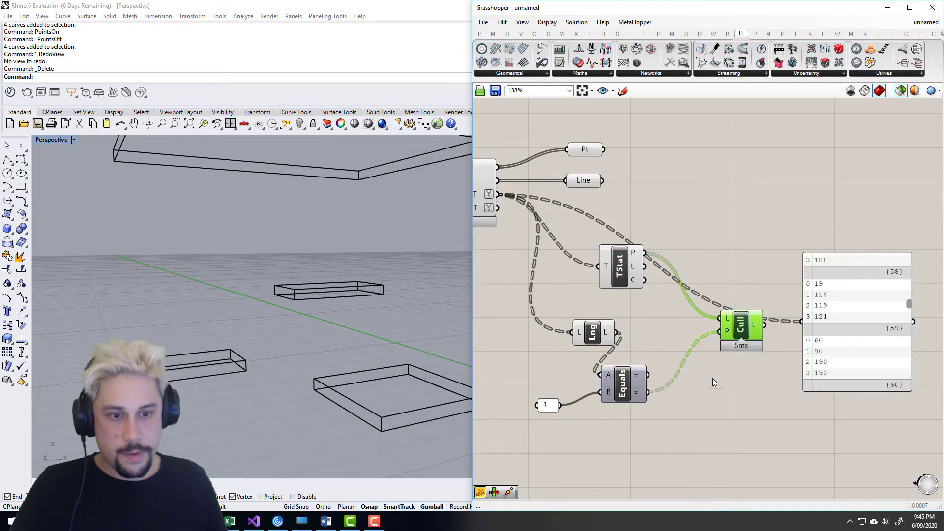
- Rearrange the TStat, Lng, Equals, Cull and panel components into a compact layout beside R-Net
right_click_drag(719, 368, 637, 366)
left_click_drag(672, 331, 669, 245)
right_click_drag(522, 296, 602, 303)
left_click_drag(601, 344, 555, 364)
left_click_drag(616, 282, 607, 286)
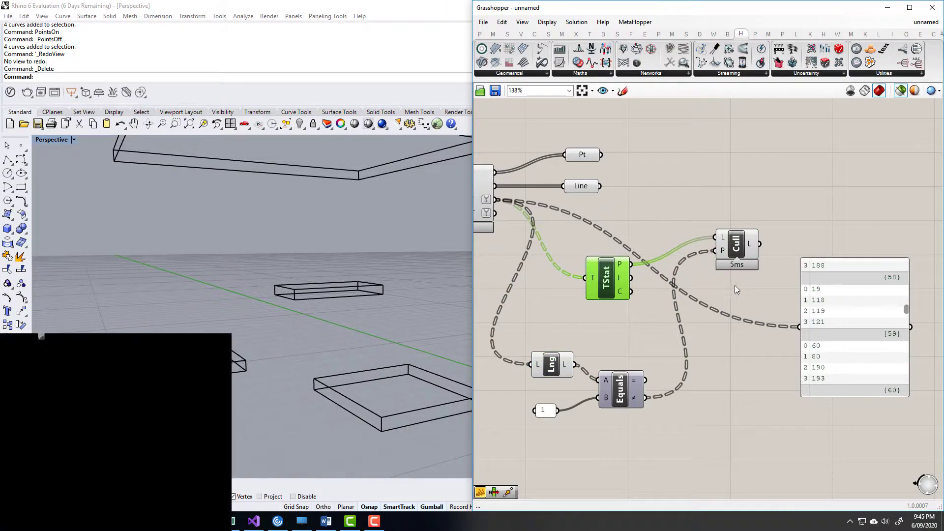
scroll(787, 303, "down", 4)
left_click_drag(791, 308, 877, 276)
left_click_drag(723, 245, 735, 289)
left_click_drag(751, 369, 605, 308)
left_click_drag(654, 264, 640, 288)
left_click(711, 326)
left_click_drag(712, 323, 606, 278)
left_click_drag(640, 284, 676, 252)
- Add a Tree Branch component next to Cull, taking R-Net's PT output as tree and the culled paths as path input
left_click(749, 159)
right_click_drag(750, 165, 727, 238)
double_click(745, 257)
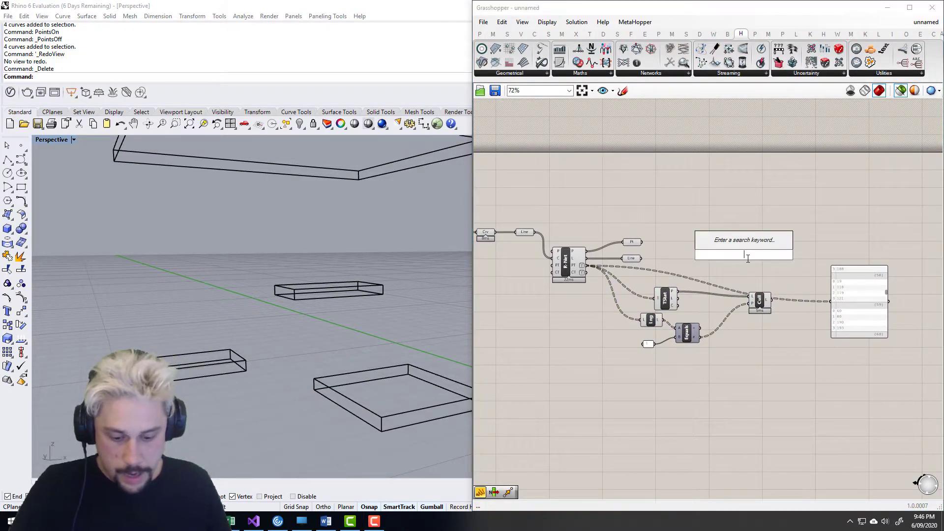
type("Branch")
left_click(735, 244)
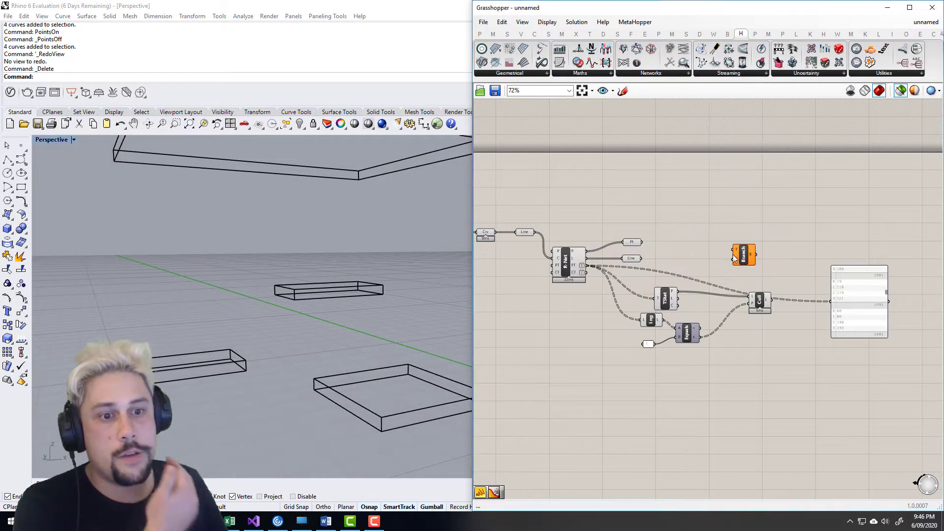
scroll(731, 234, "up", 2)
left_click(730, 310)
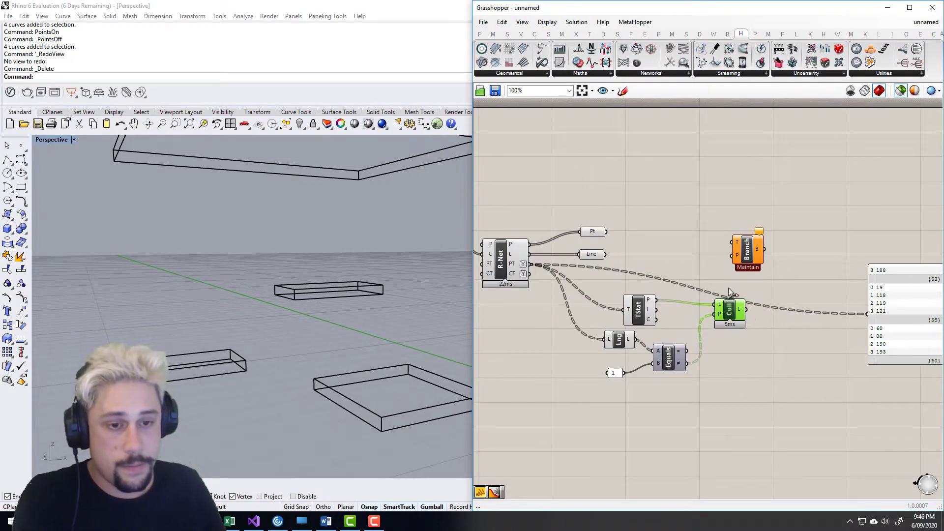
left_click_drag(737, 255, 759, 292)
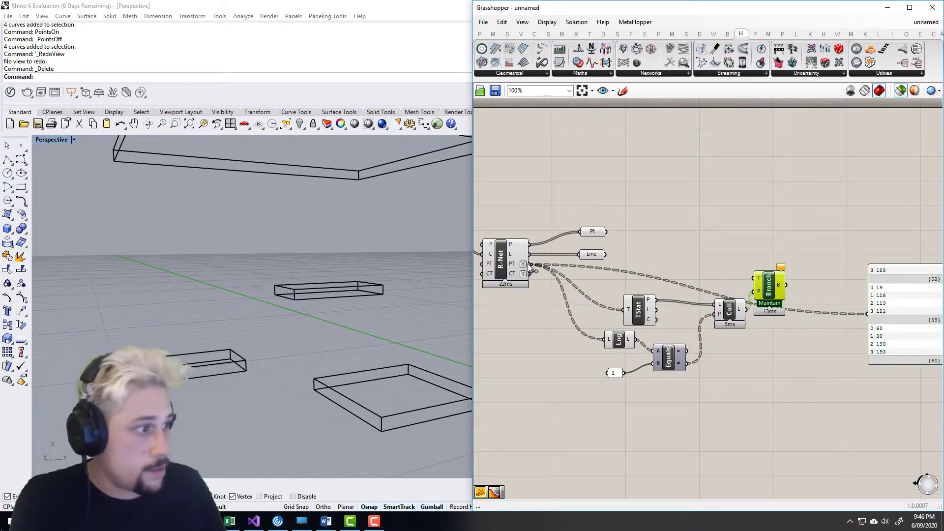
left_click_drag(532, 265, 759, 278)
- Add a List Item component with R-Net's P output as the list and the Branch output as the index
mouse_move(710, 255)
right_mouse_down()
mouse_move(643, 263)
mouse_move(702, 252)
right_mouse_up()
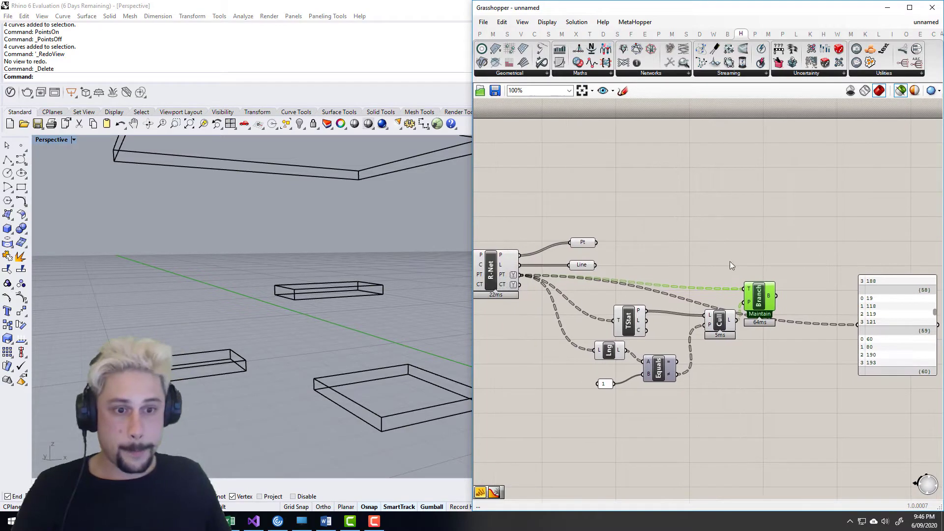
double_click(794, 271)
type("list iem")
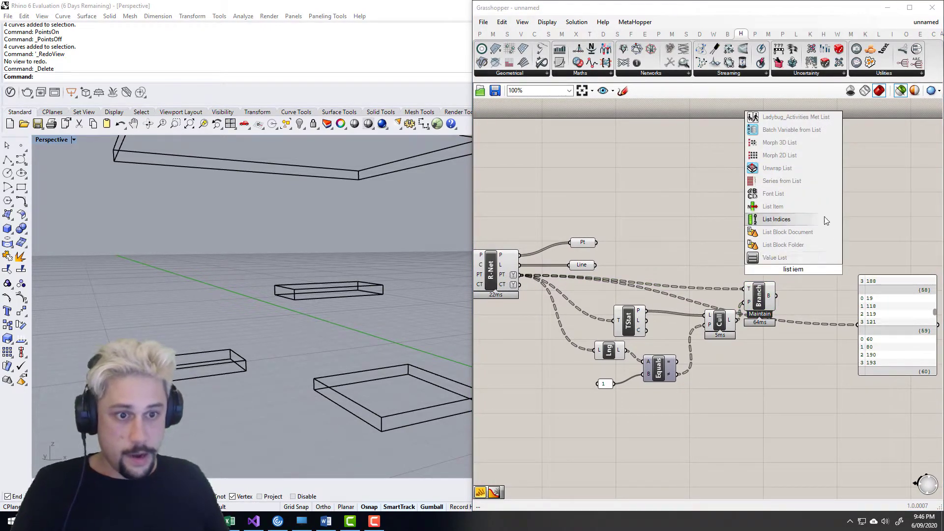
left_click(781, 207)
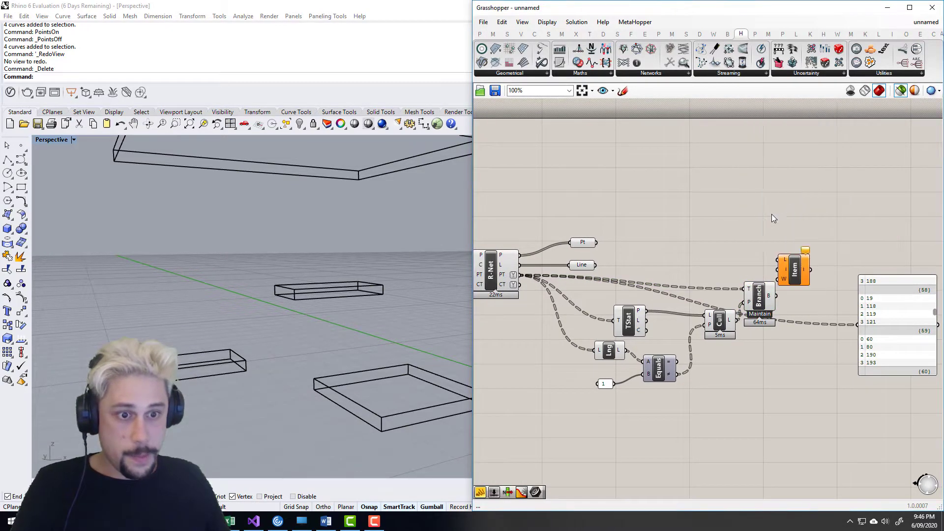
left_click_drag(783, 272, 789, 256)
left_click_drag(776, 296, 781, 252)
right_click_drag(714, 257, 724, 257)
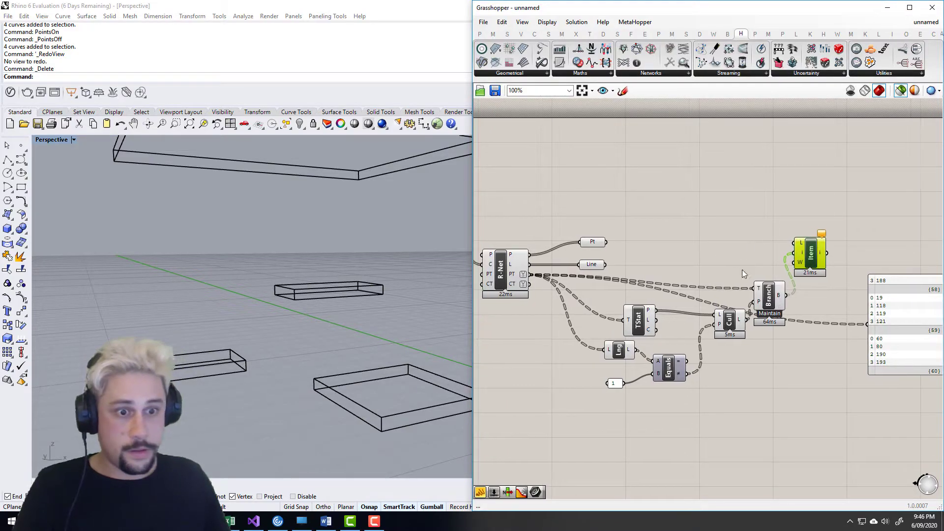
left_click_drag(531, 255, 797, 243)
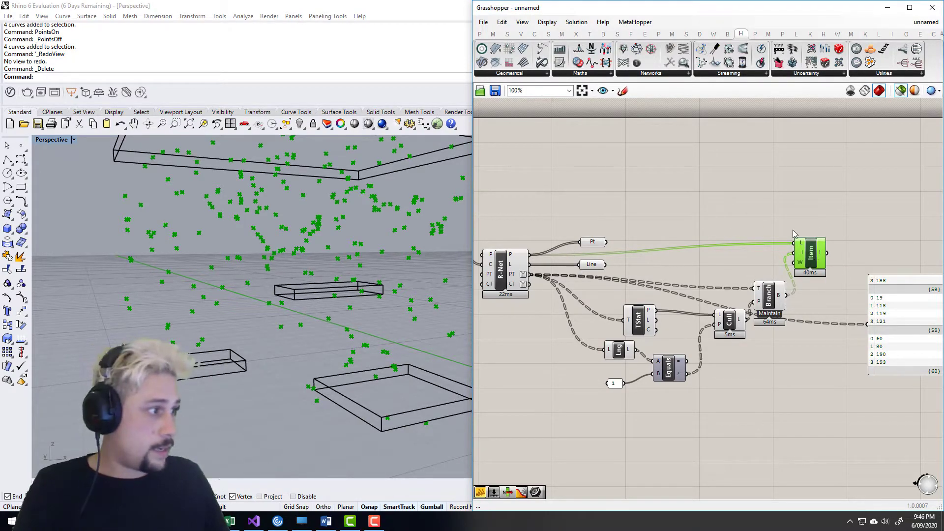
- Flatten the pattern input of the Cull component and simplify the Branch component's output
double_click(780, 209)
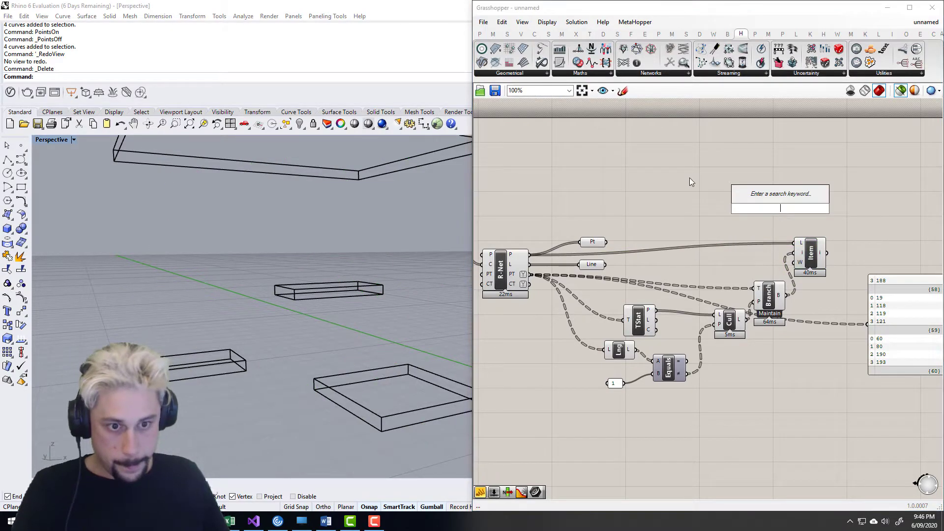
scroll(718, 315, "up", 3)
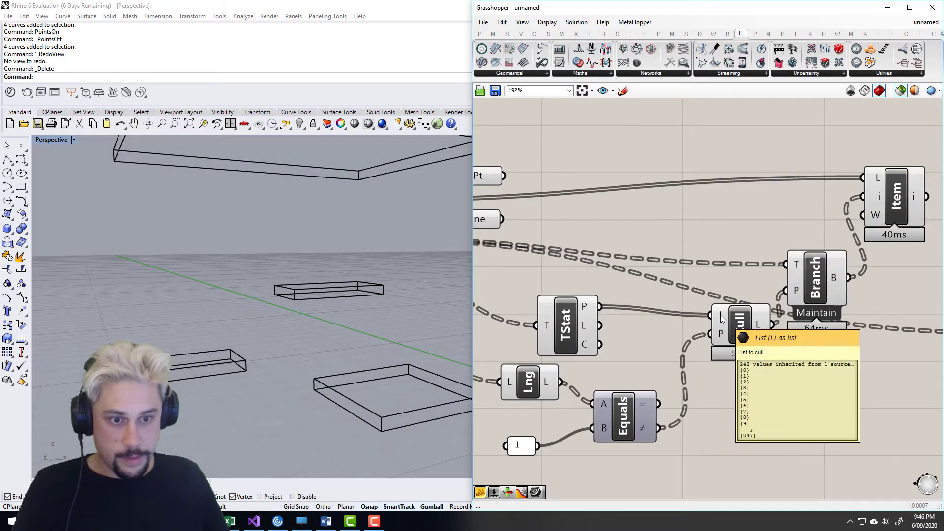
right_click(721, 317)
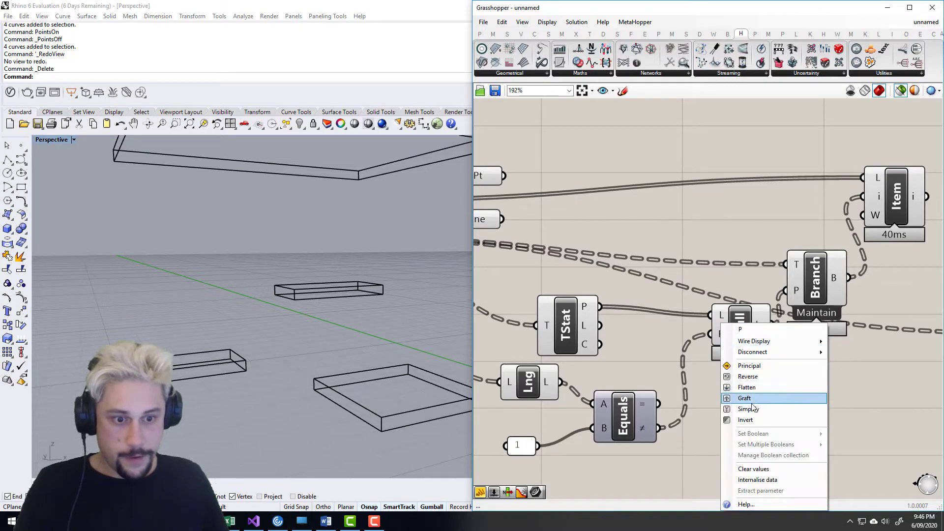
left_click(747, 387)
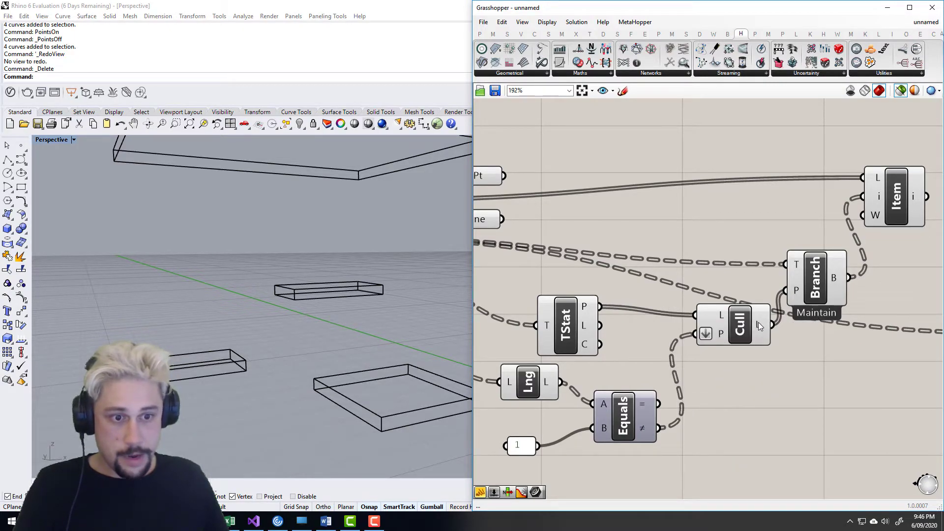
mouse_move(758, 322)
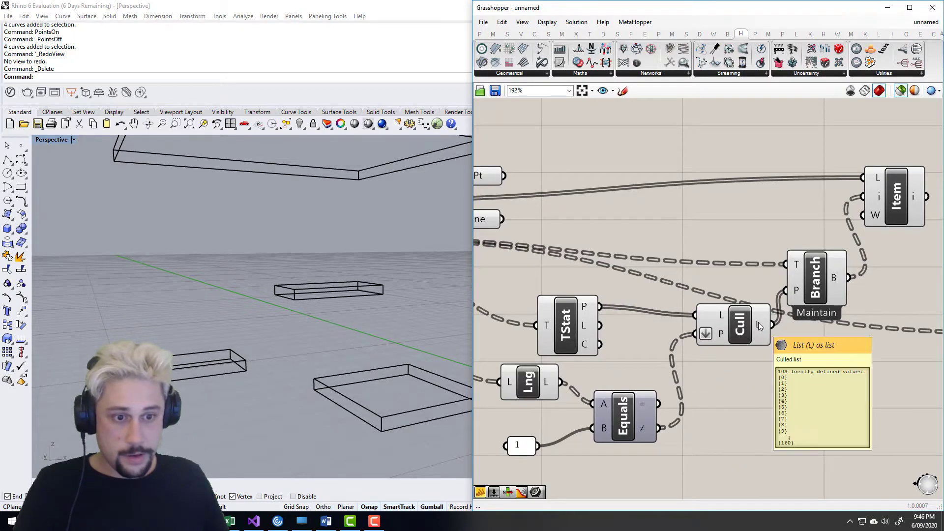
right_click(833, 280)
left_click(866, 368)
- Duplicate the Cull component above List Item and connect R-Net's P output to the copy's list input
scroll(787, 352, "down", 2)
left_click_drag(702, 347, 757, 183, "alt")
scroll(616, 223, "down", 1)
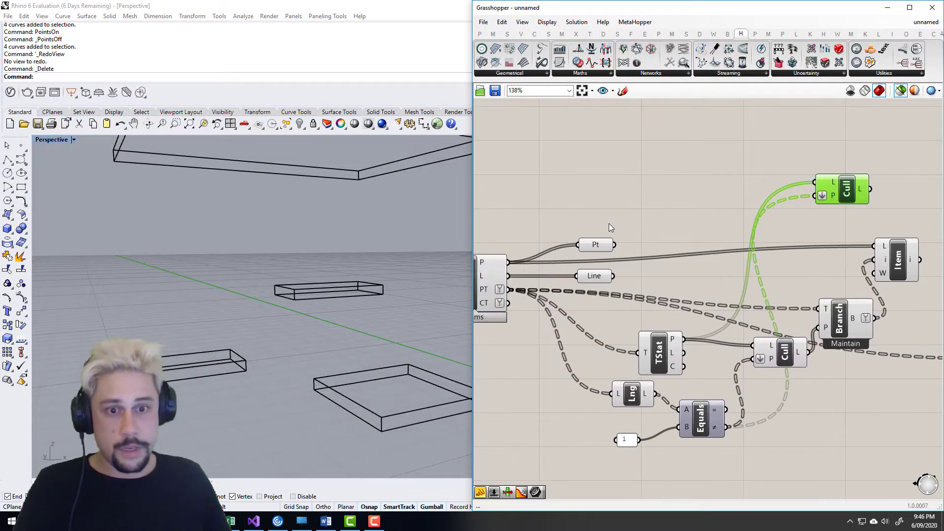
left_click_drag(612, 242, 783, 188)
- Delete the unused Pt and Line parameters and reposition the copied Cull above List Item
left_click_drag(569, 204, 636, 280)
key("Delete")
right_click_drag(806, 202, 732, 226)
left_click(771, 198)
left_click_drag(697, 206, 724, 214)
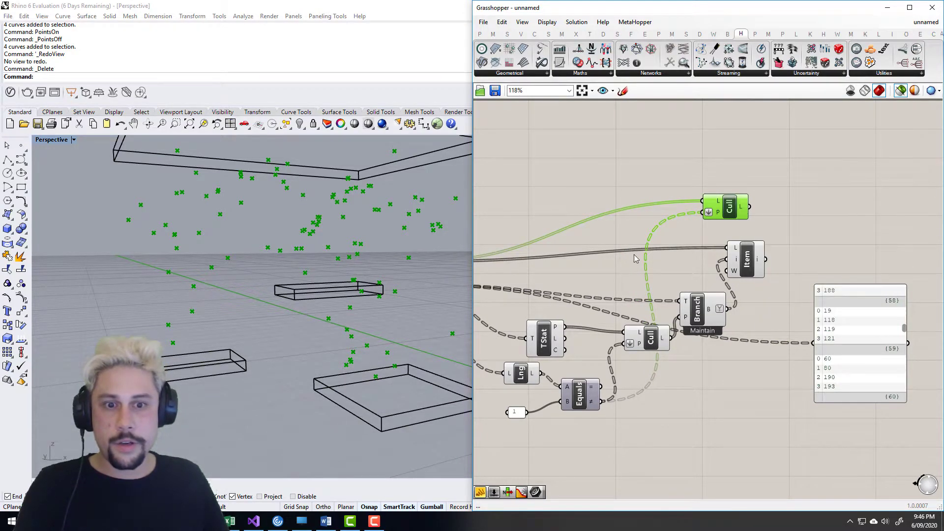
- Examine the copied Cull's points together with the original network lines in the Rhino viewport
right_click_drag(711, 234, 815, 232)
right_click_drag(534, 279, 637, 269)
left_click(519, 217)
right_click_drag(315, 255, 350, 260)
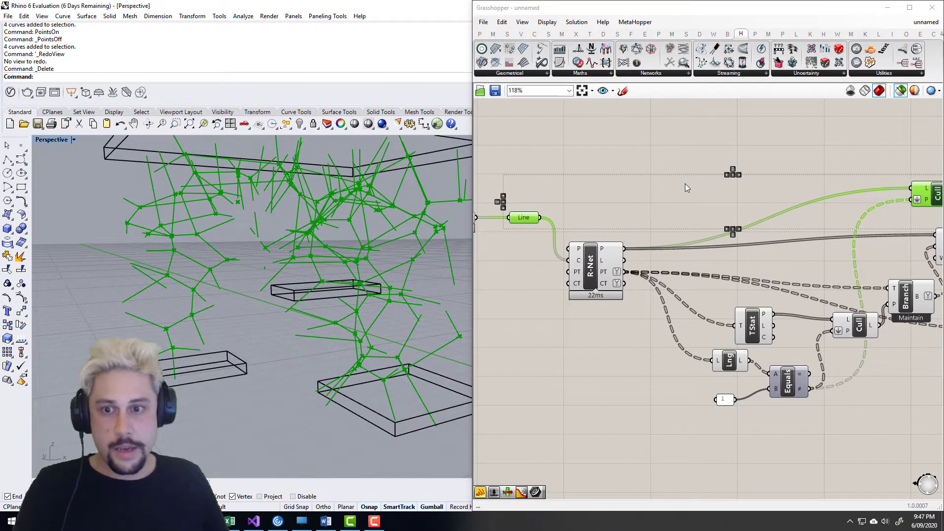
left_click(766, 151)
- Move the topology panel aside and align the copied Cull above List Item
right_click_drag(930, 215, 703, 220)
left_click_drag(714, 205, 742, 202)
right_click_drag(776, 231, 735, 223)
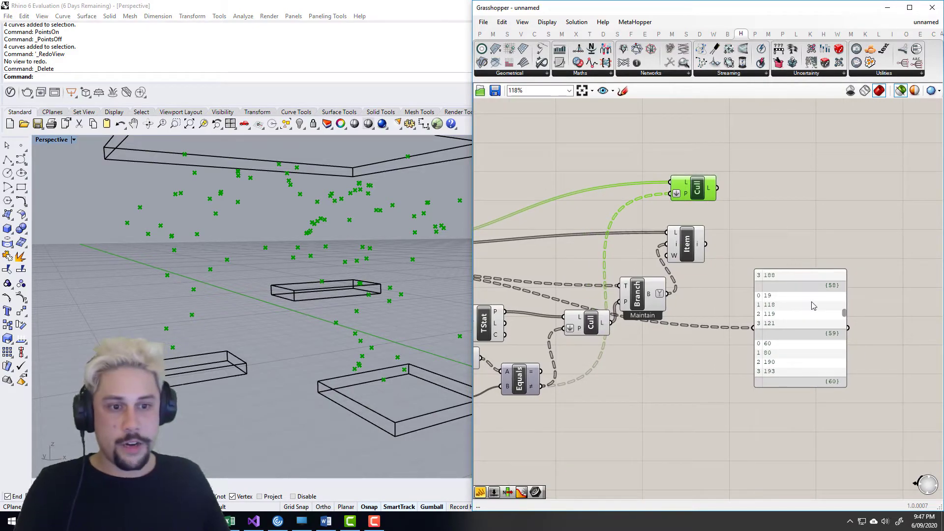
left_click_drag(814, 306, 864, 315)
left_click_drag(709, 187, 706, 186)
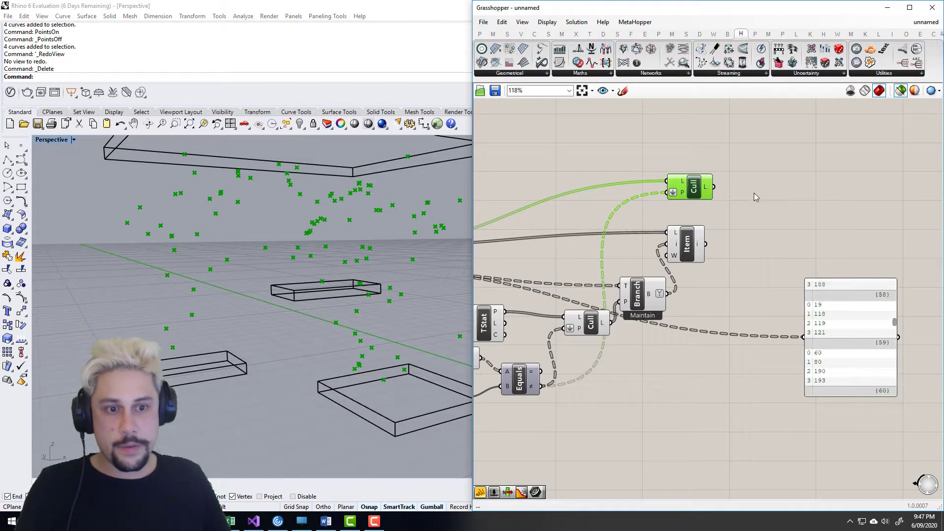
mouse_move(702, 245)
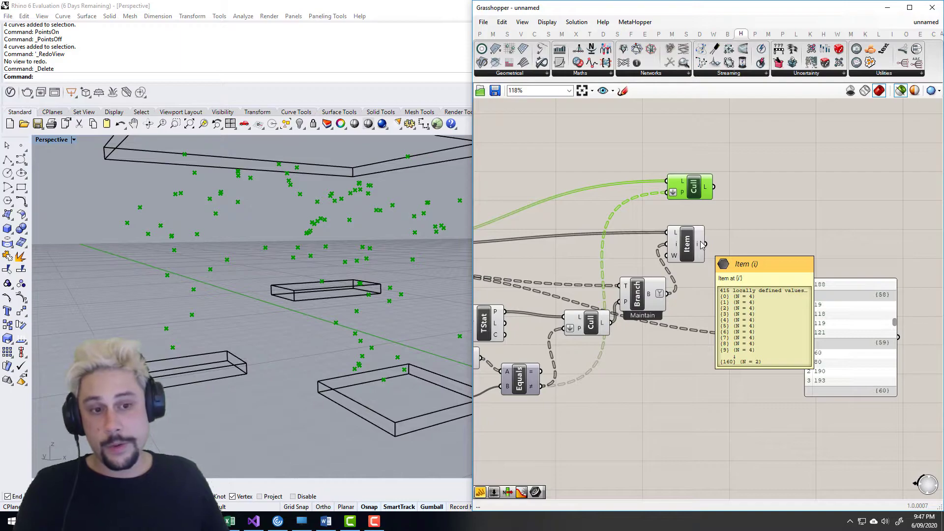
- Add a Line component beside Cull and List Item and graft its A input
left_click(770, 225)
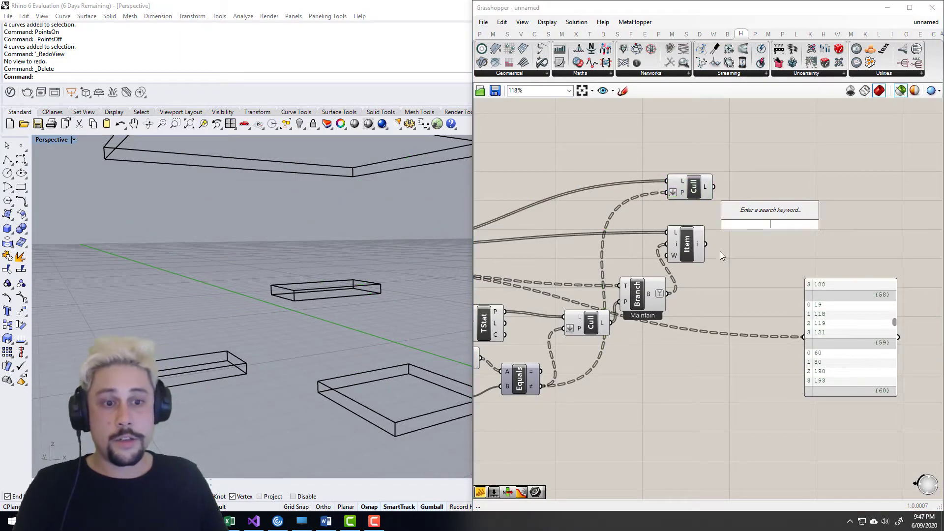
mouse_move(699, 246)
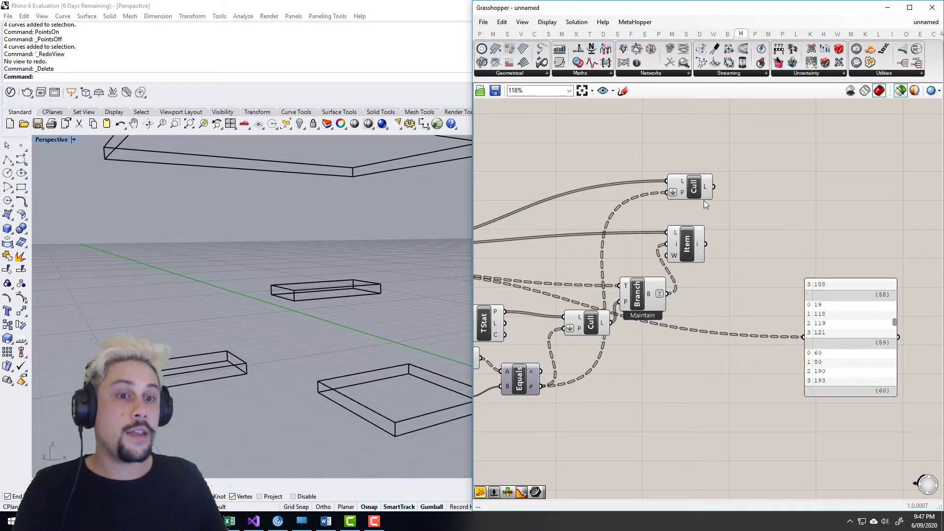
double_click(750, 235)
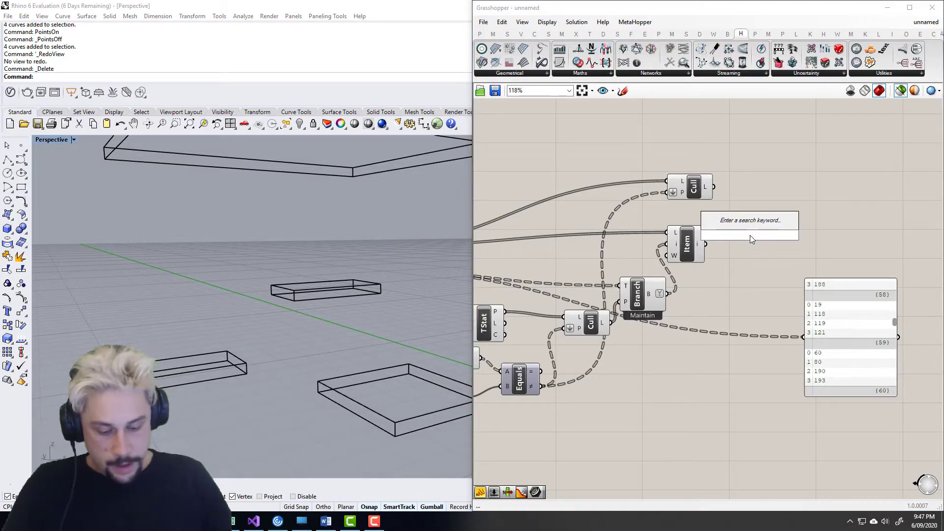
type("line")
left_click(735, 210)
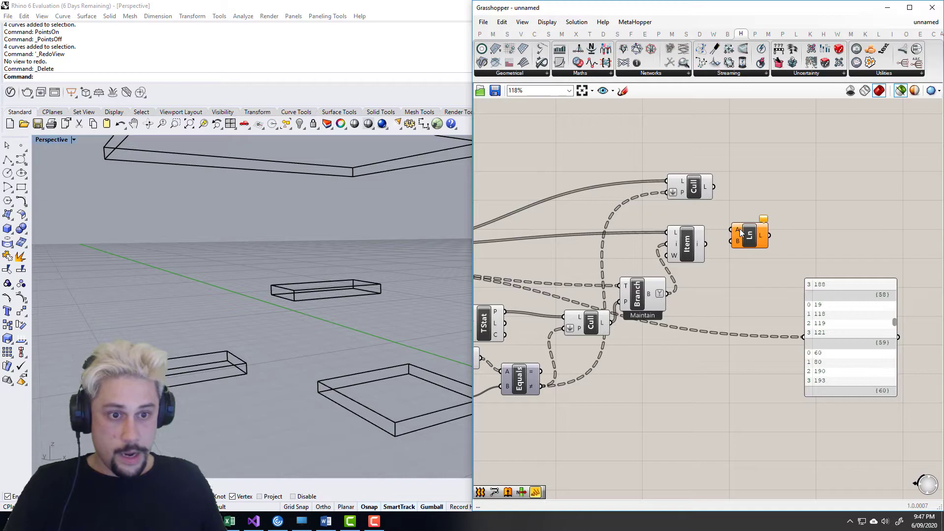
mouse_move(707, 188)
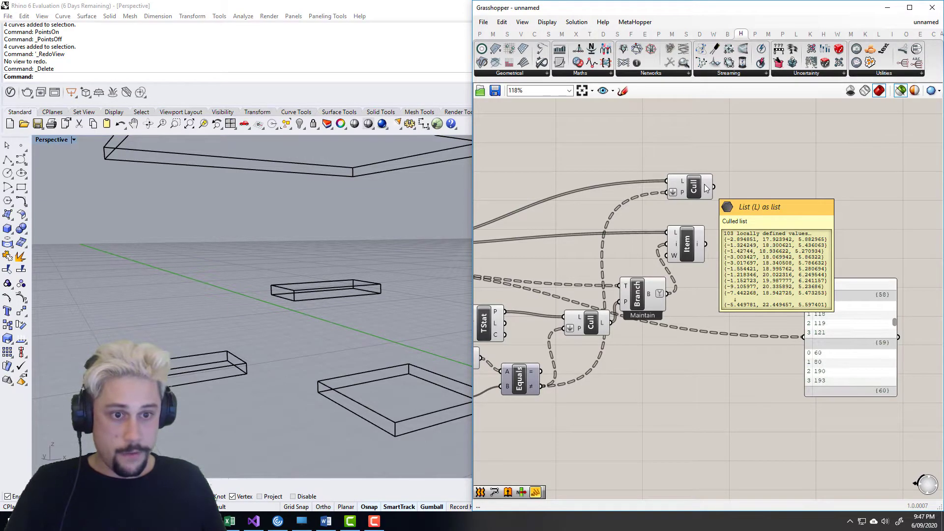
right_click(737, 228)
left_click(761, 318)
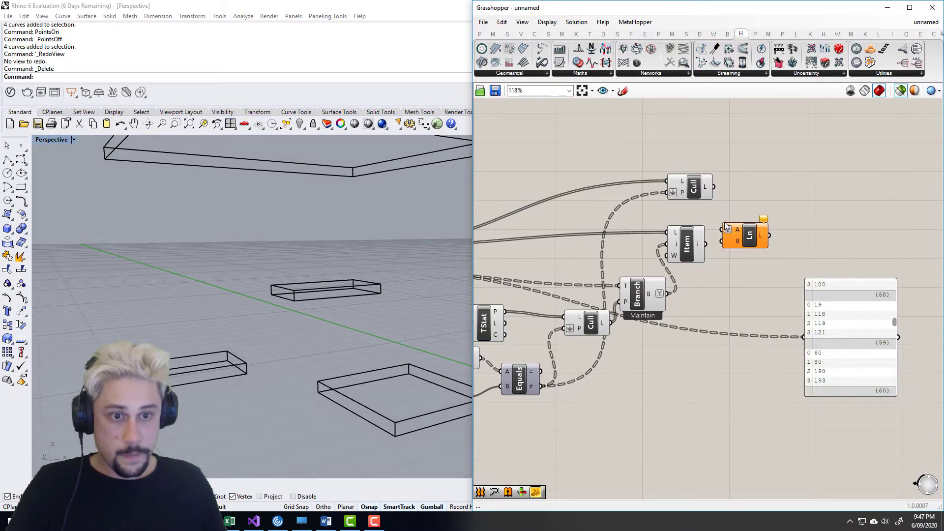
- Connect the copied Cull's list to Line's A input and List Item's output to its B input
left_click_drag(713, 186, 726, 229)
scroll(691, 249, "up", 2)
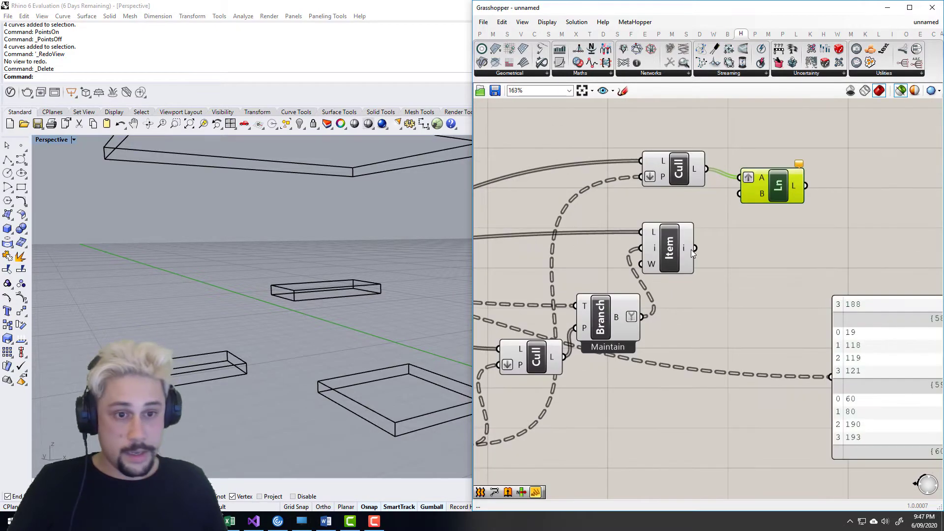
mouse_move(691, 249)
mouse_move(698, 167)
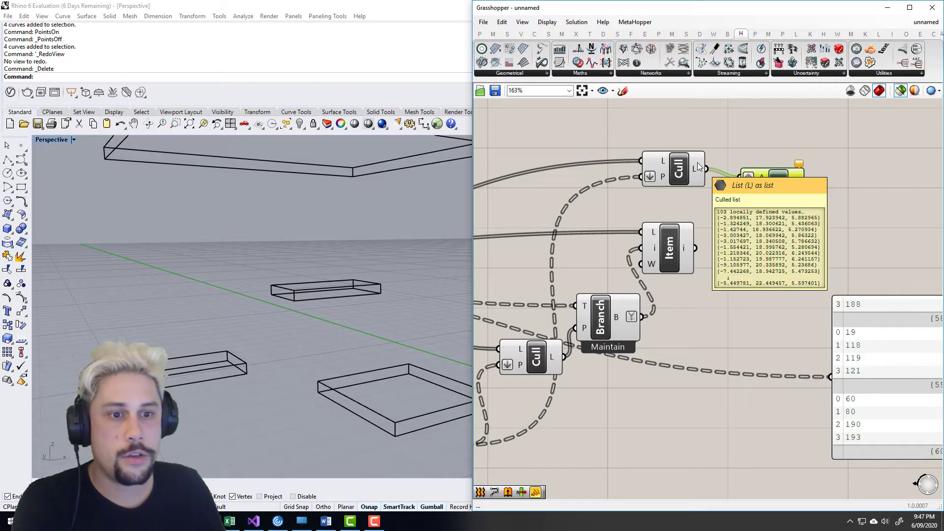
left_click_drag(695, 247, 740, 193)
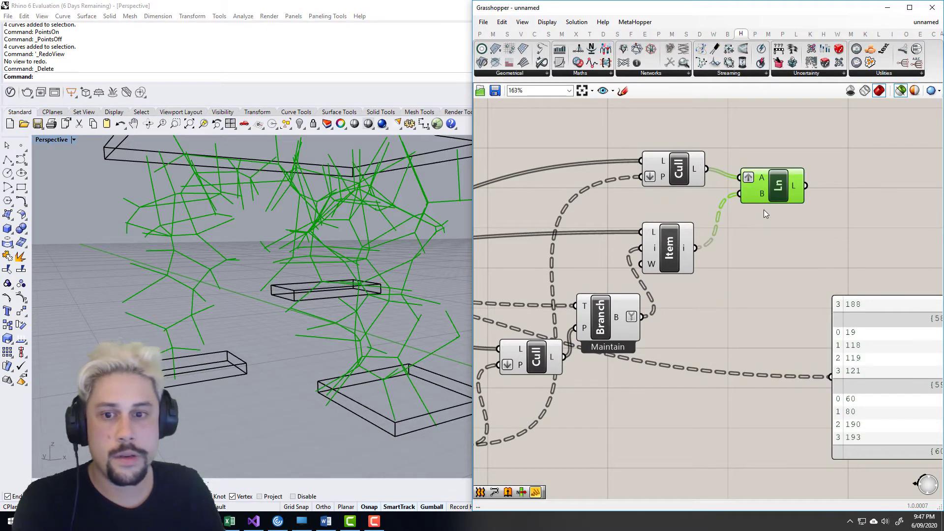
- Compare the new Line output with the original network's Line parameter in the Rhino viewport
right_click_drag(236, 263, 212, 252)
scroll(615, 231, "down", 3)
right_click_drag(576, 241, 864, 236)
left_click(570, 211)
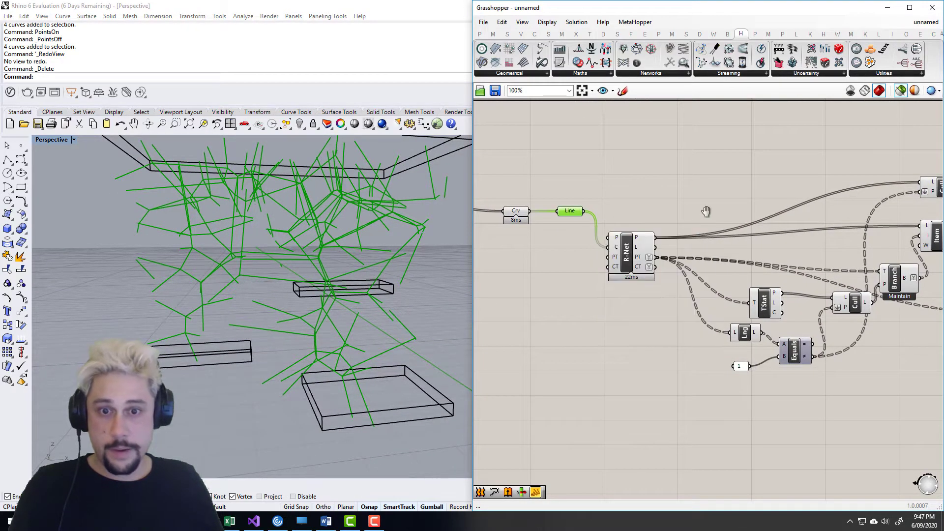
right_click_drag(712, 213, 562, 220)
left_click(857, 206)
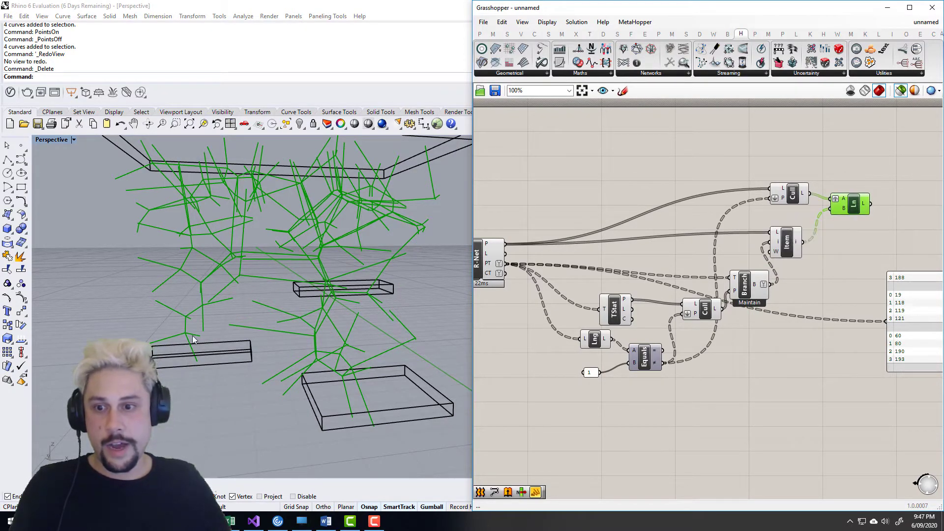
- Nudge List Item and Branch into a tidier layout and inspect the new lines up close
scroll(767, 222, "up", 1)
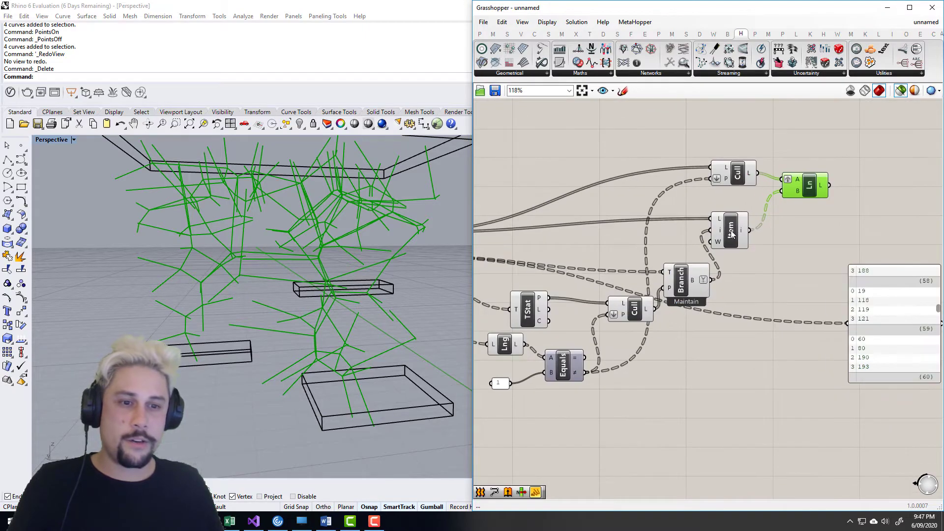
left_click(737, 228)
left_click_drag(685, 285, 683, 278)
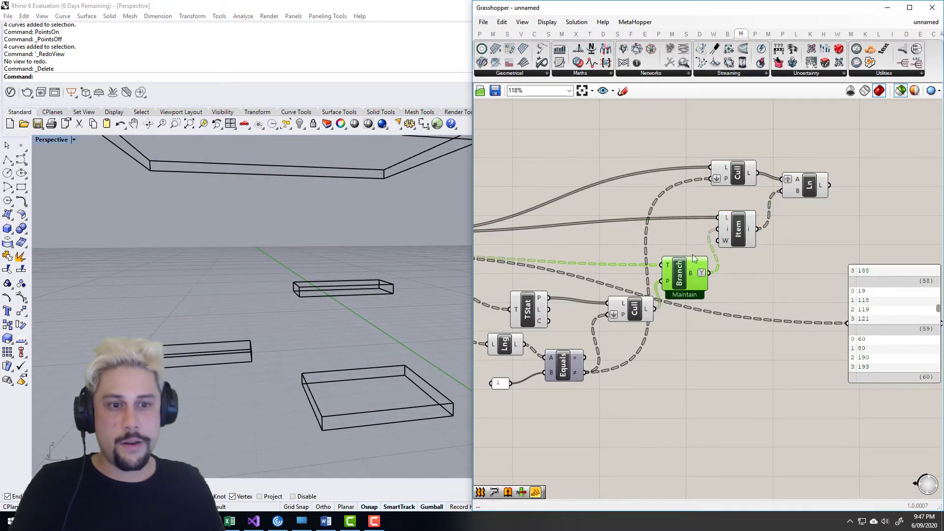
left_click(807, 186)
scroll(145, 321, "up", 10)
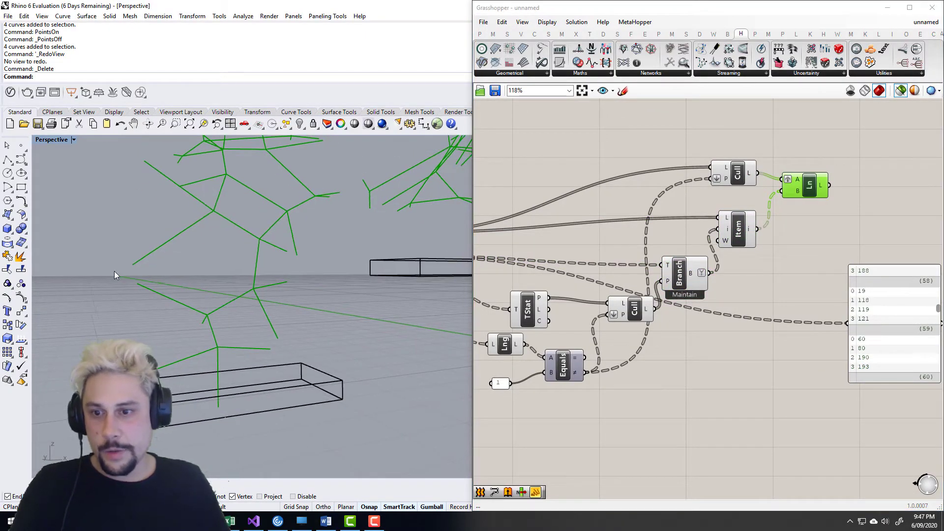
scroll(301, 331, "down", 10)
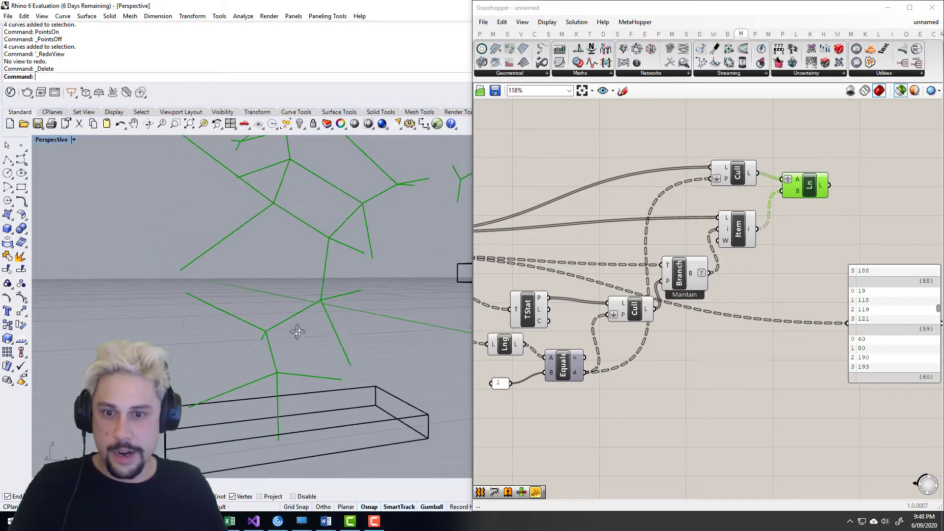
right_click_drag(372, 292, 299, 290, "shift")
- Delete the topology panel and move the Line component farther from Cull and List Item
right_click_drag(761, 236, 686, 238)
scroll(686, 238, "down", 2)
right_click_drag(739, 214, 711, 221)
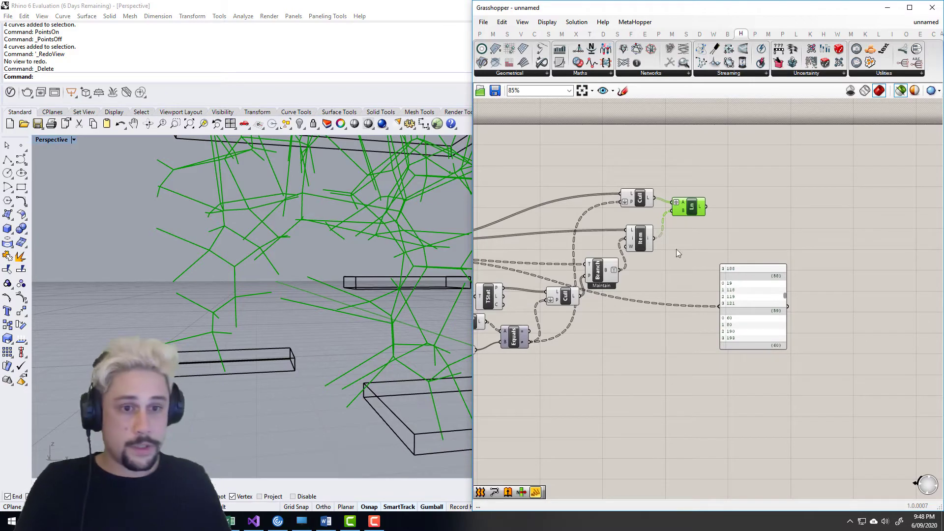
scroll(717, 216, "up", 3)
left_click(772, 372)
key("Delete")
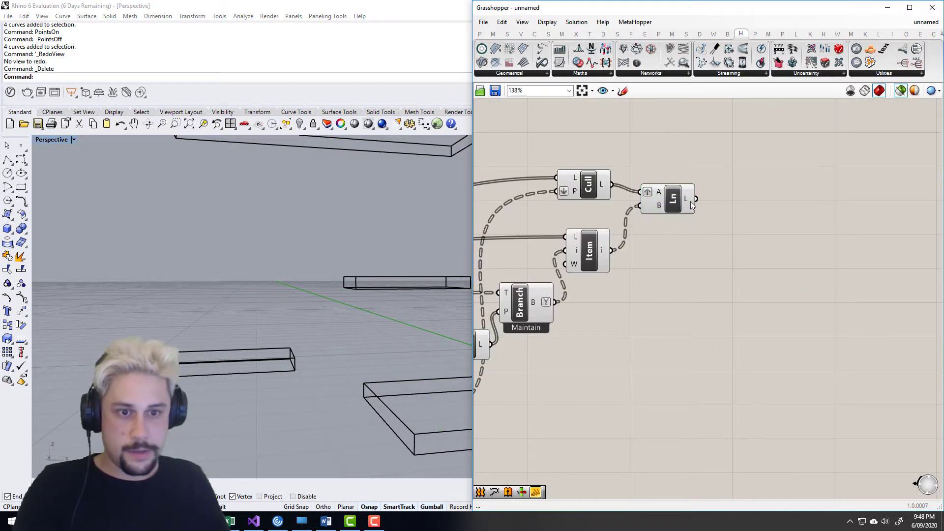
mouse_move(690, 200)
left_click_drag(689, 199, 734, 206)
right_click_drag(764, 225, 671, 234)
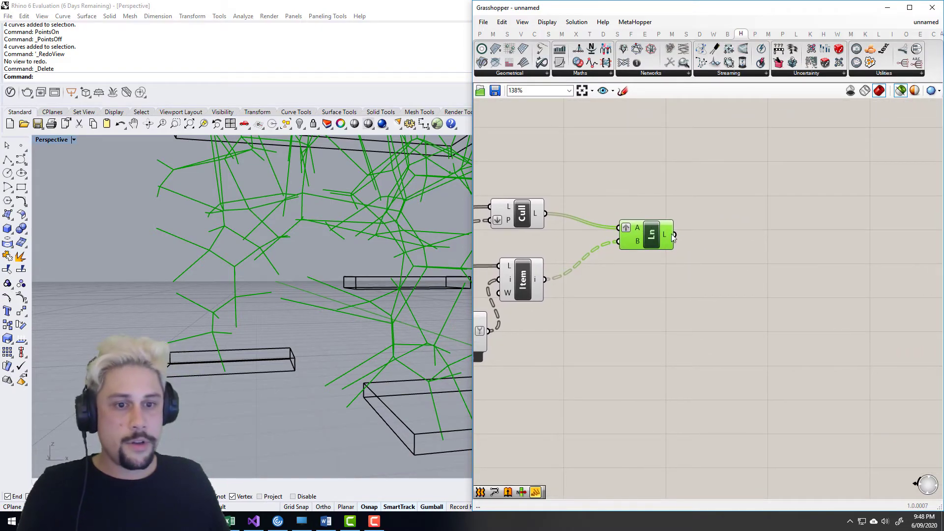
- Add a removeDuplicateLines component and connect the Line component's output to its L input
double_click(729, 236)
type("remove")
key("Up")
key("Up")
key("Up")
key("Up")
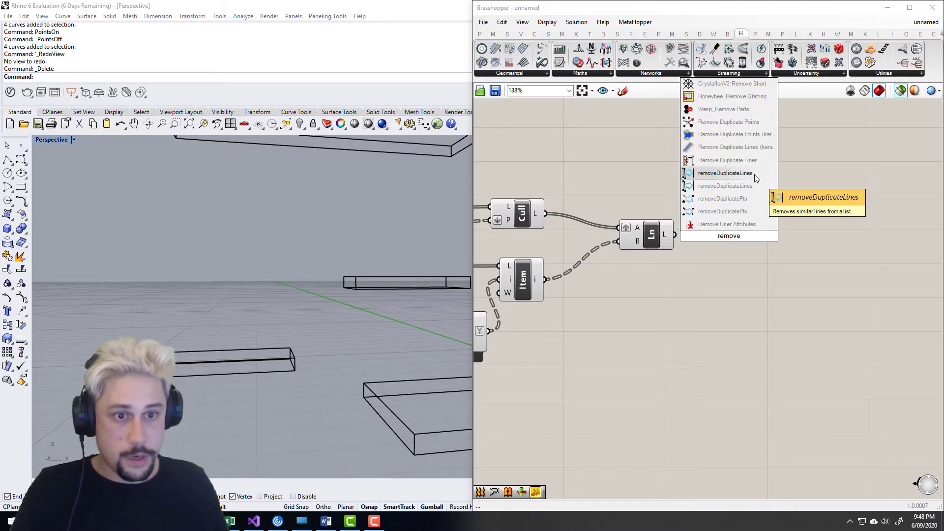
key("Return")
left_click_drag(674, 235, 770, 249)
mouse_move(771, 250)
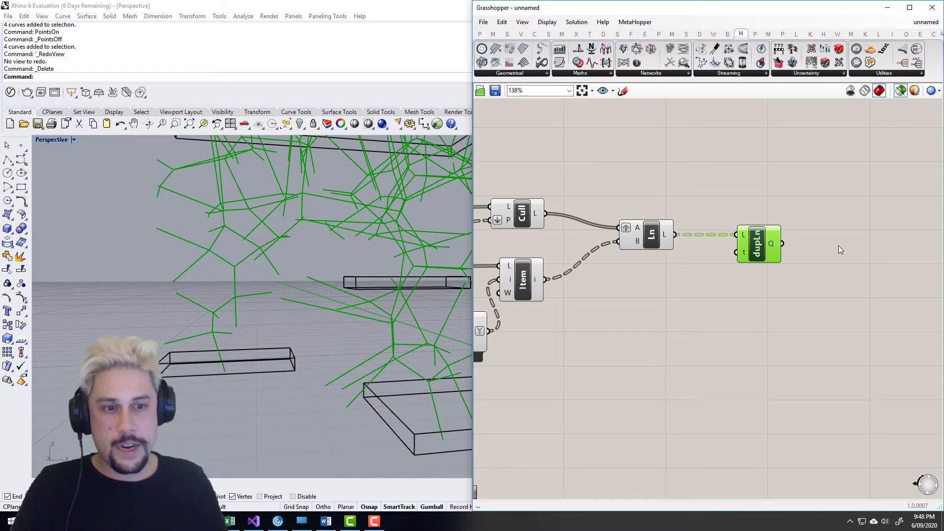
- Review the cleaned network in the viewport and move removeDuplicateLines closer to the Line component
right_click_drag(332, 263, 231, 262)
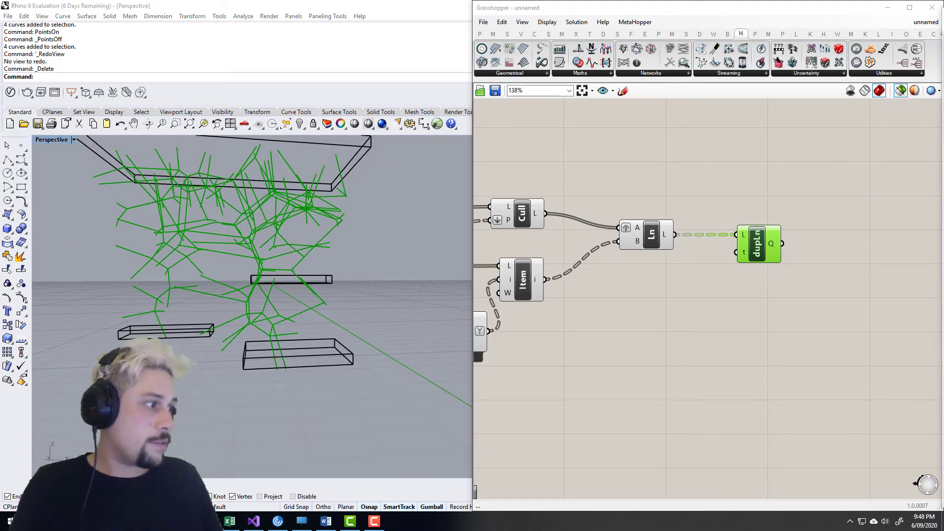
right_click(750, 259)
left_click(818, 224)
right_click_drag(818, 223, 802, 221)
left_click_drag(742, 239, 717, 236)
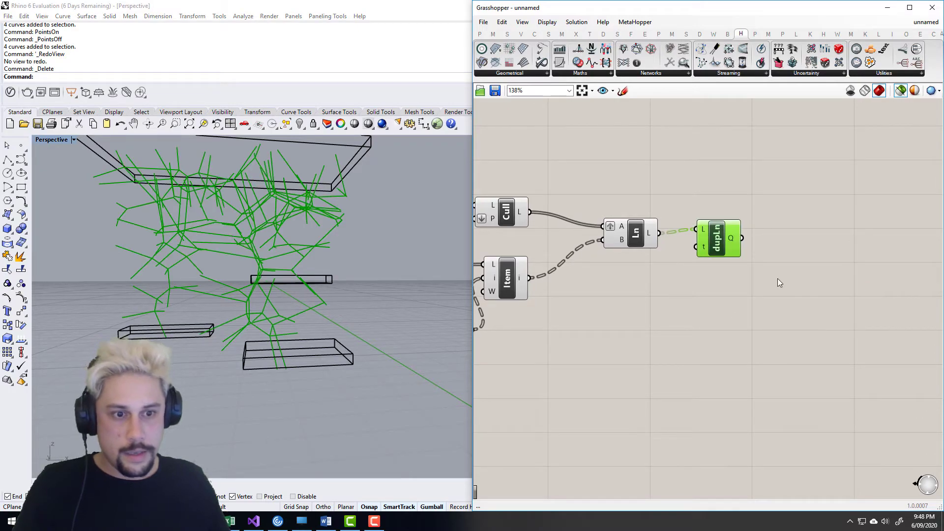
- Inspect the Q output of removeDuplicateLines in a temporary, enlarged panel and delete that panel
double_click(777, 278)
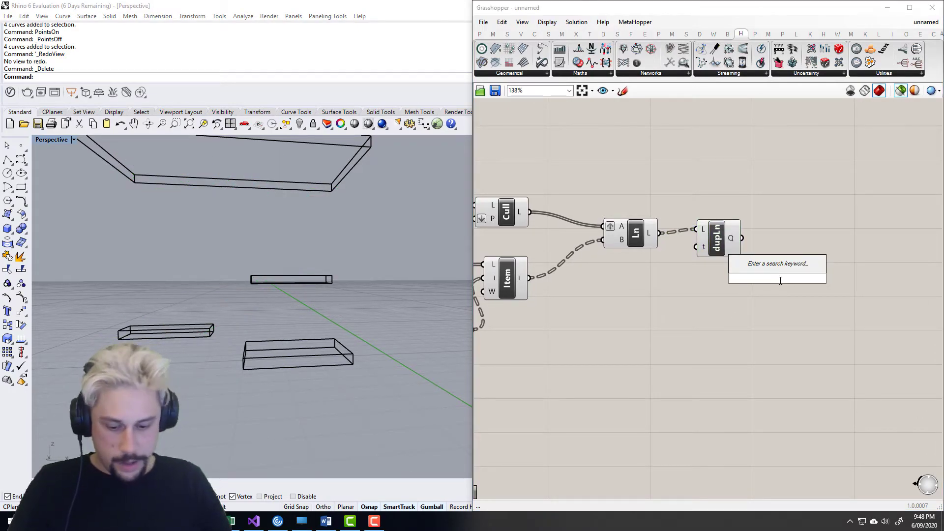
type("//")
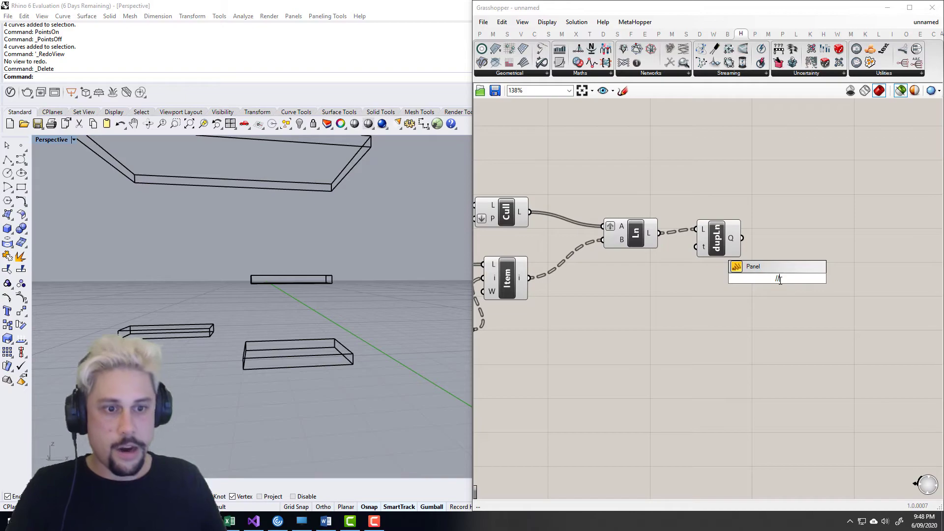
key("Return")
left_click_drag(741, 252, 762, 299)
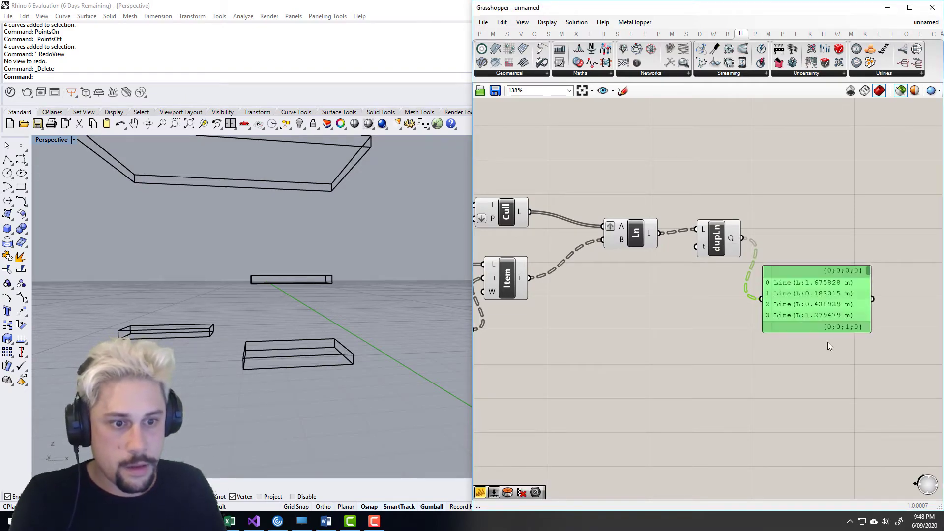
right_click_drag(821, 347, 783, 340)
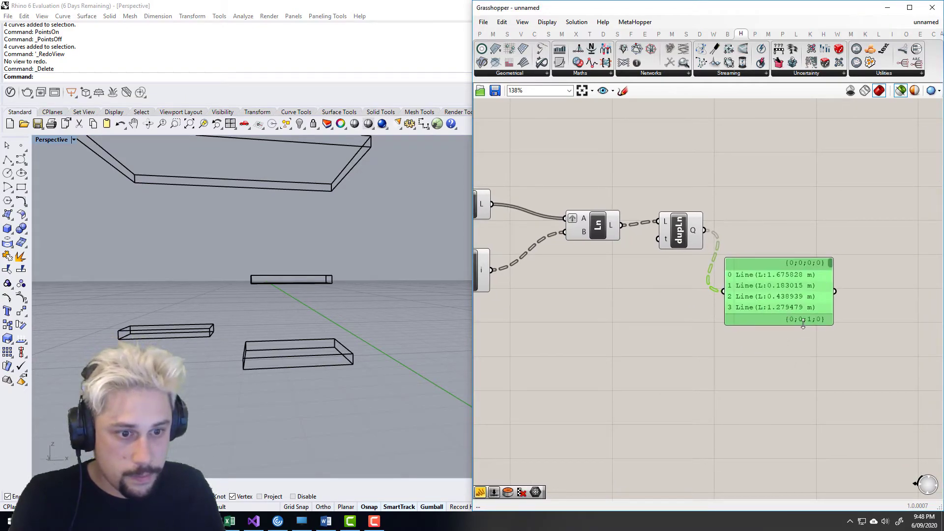
left_click_drag(802, 324, 811, 450)
left_click_drag(831, 264, 831, 322)
key("Delete")
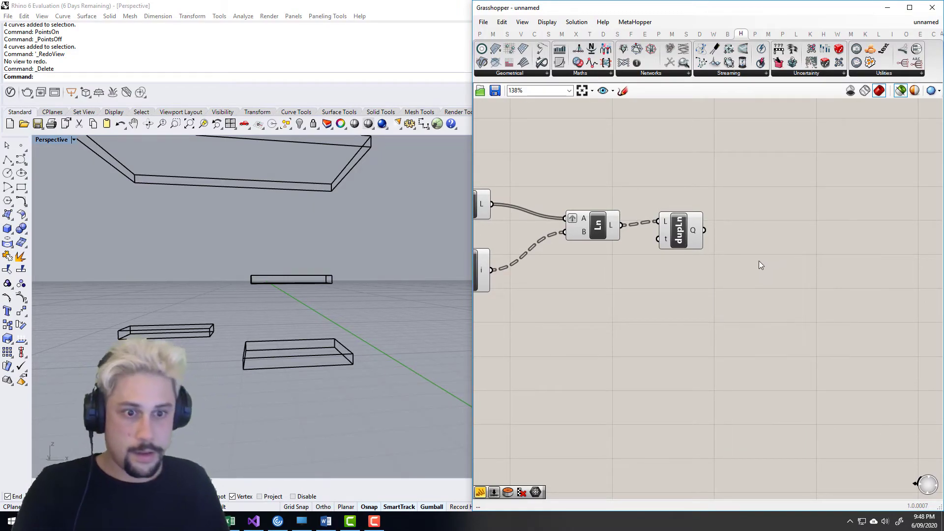
- Add a curve Length component and connect the Q output of removeDuplicateLines to its C input
double_click(759, 260)
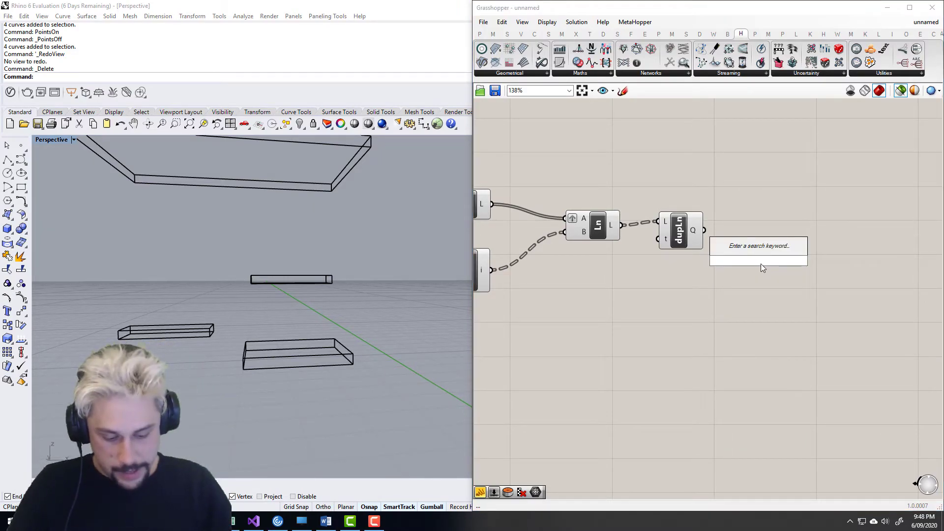
type("len")
left_click(742, 247)
left_click_drag(730, 257, 729, 274)
- Add a Larger Than component and connect the Length component's L output to its A input
right_click_drag(844, 250, 750, 255)
double_click(750, 254)
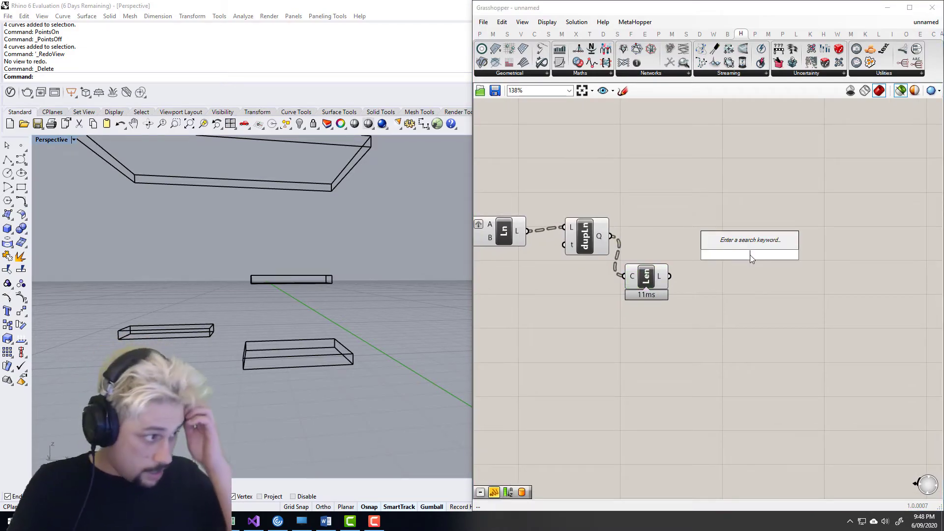
type("larger")
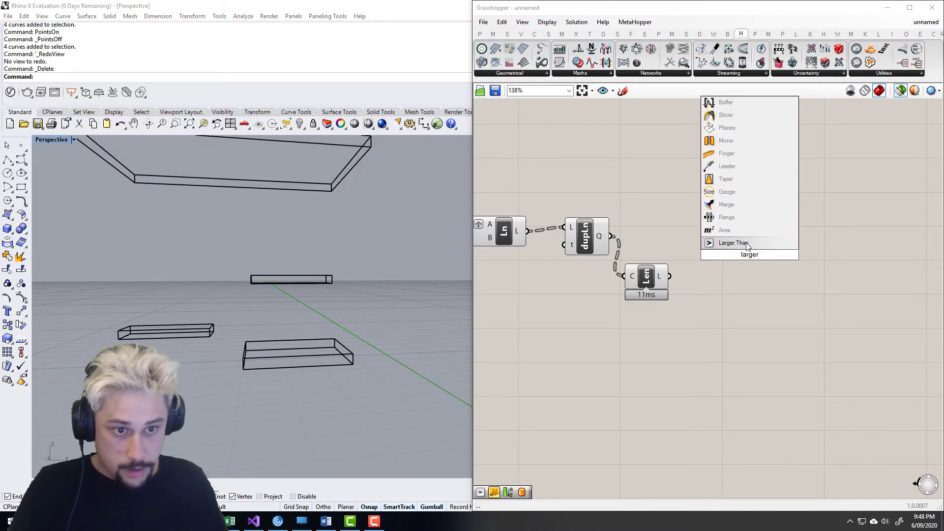
key("Return")
left_click_drag(751, 245, 669, 276)
- Create a numeric input with value 0 below the Length component and connect it to Larger Than's B input
double_click(630, 344)
type("0")
key("Return")
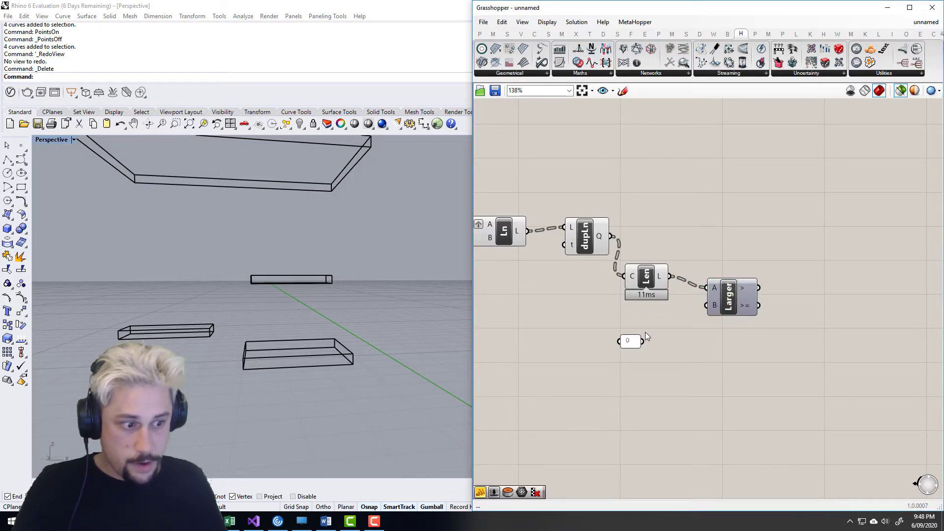
left_click_drag(648, 340, 708, 305)
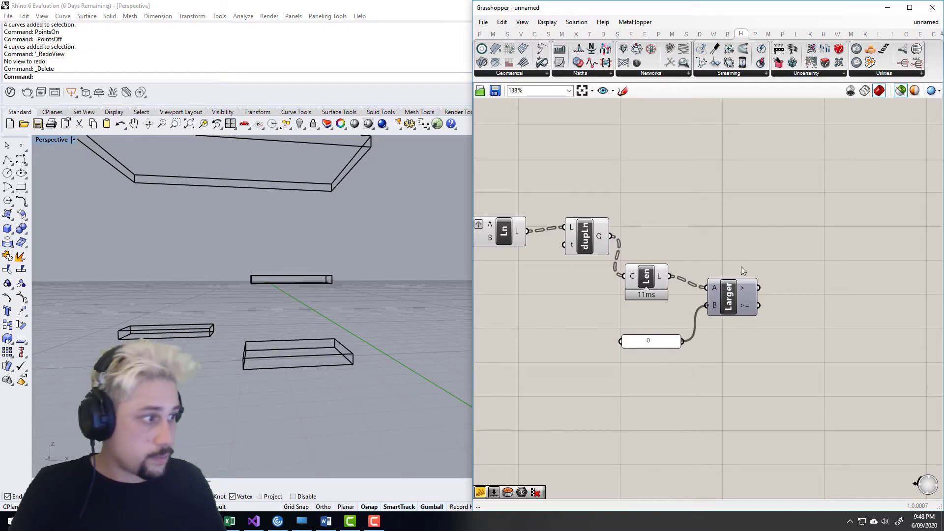
- Add a Cull Pattern component and connect removeDuplicateLines' Q to its L input and Larger Than's > output to P
double_click(775, 208)
type("cull patern")
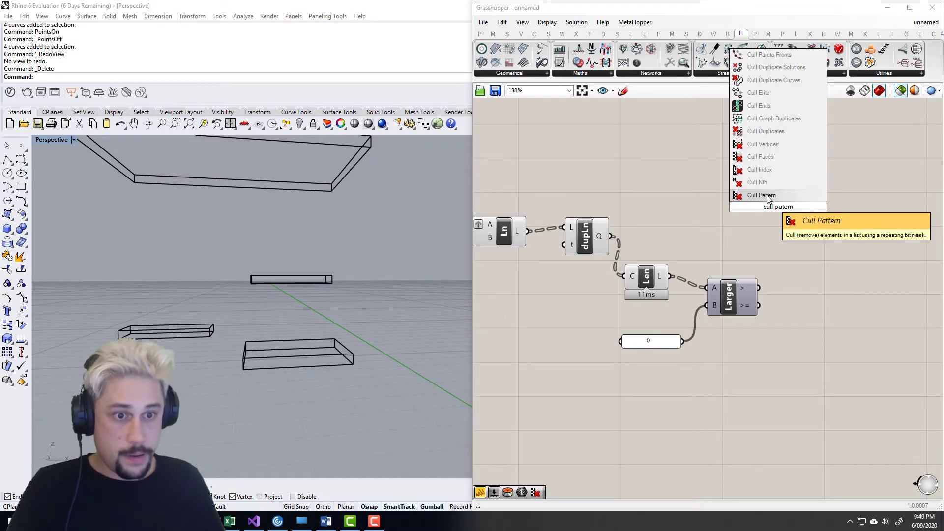
key("Return")
left_click_drag(610, 236, 794, 250)
left_click_drag(758, 288, 819, 240)
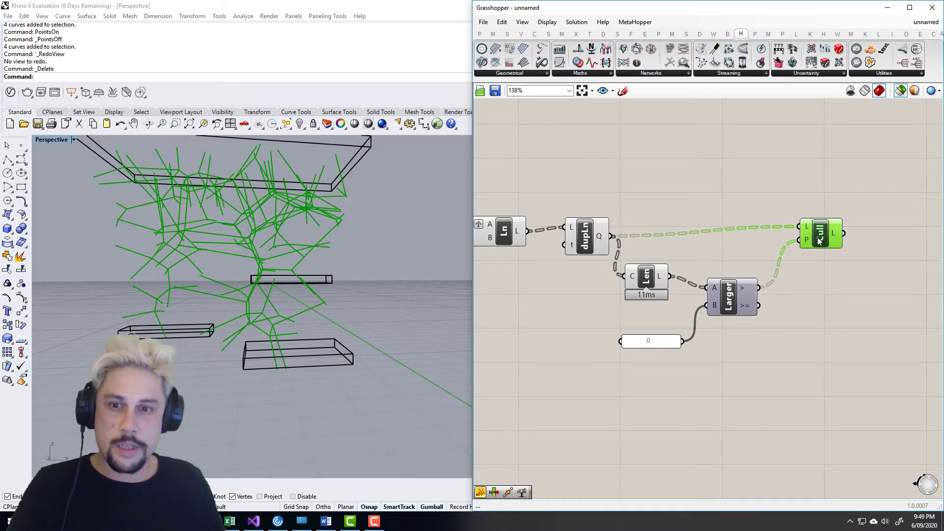
left_click(583, 238)
left_click(822, 234)
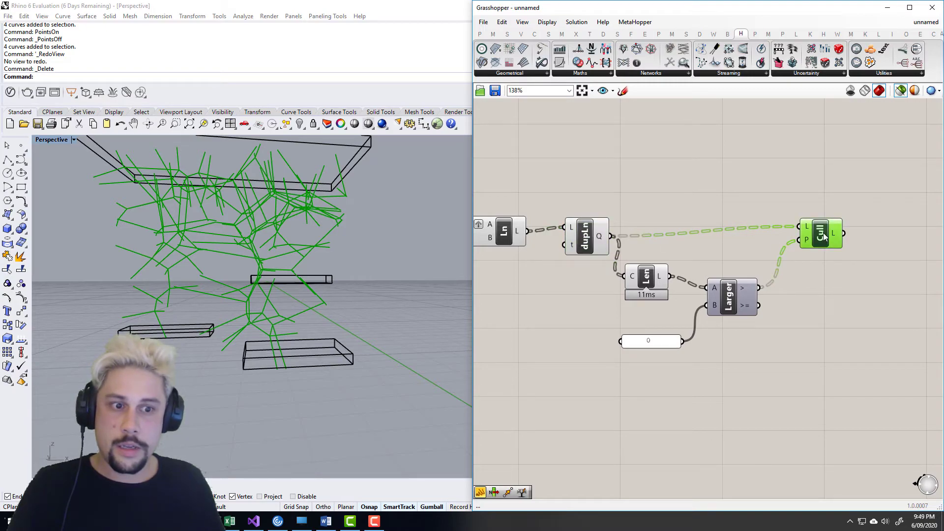
- Check the new Cull Pattern's output data structure, nudge the component slightly and flatten its L output
scroll(834, 231, "up", 3)
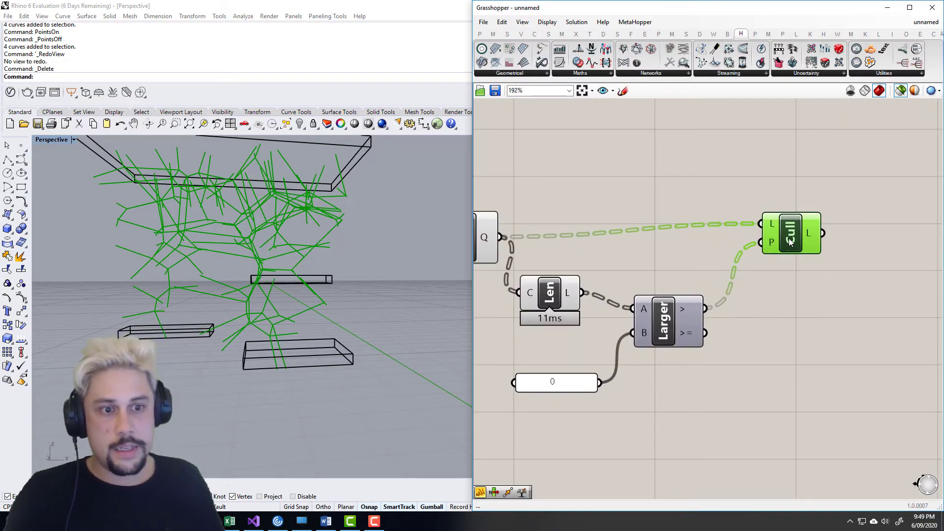
mouse_move(771, 222)
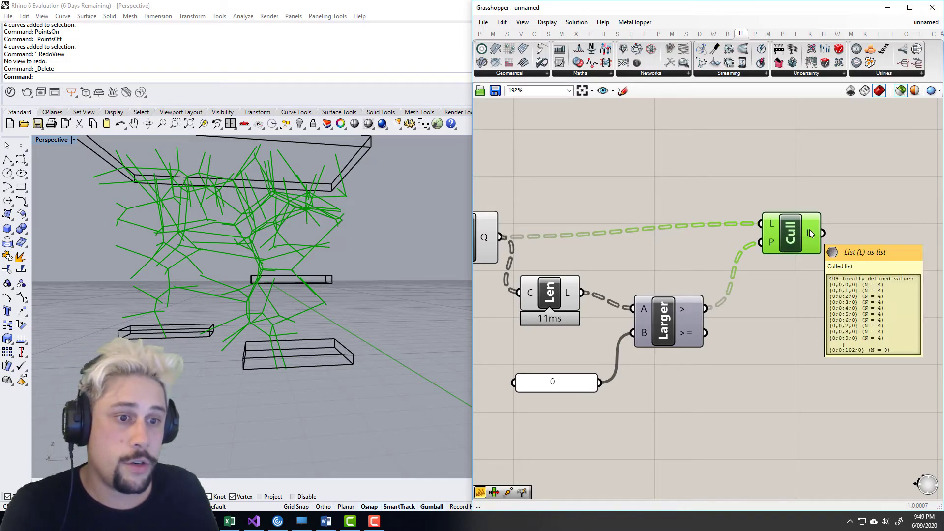
left_click_drag(809, 230, 817, 223)
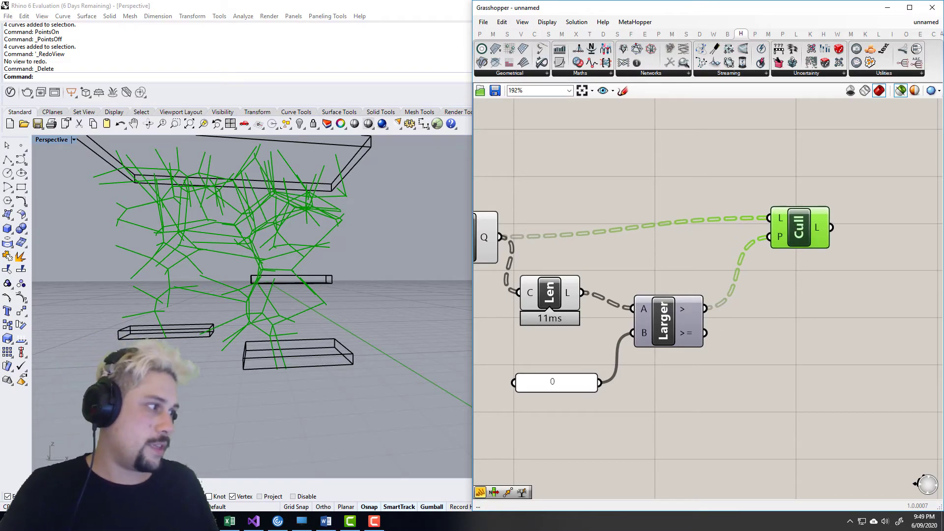
right_click_drag(819, 224, 653, 230)
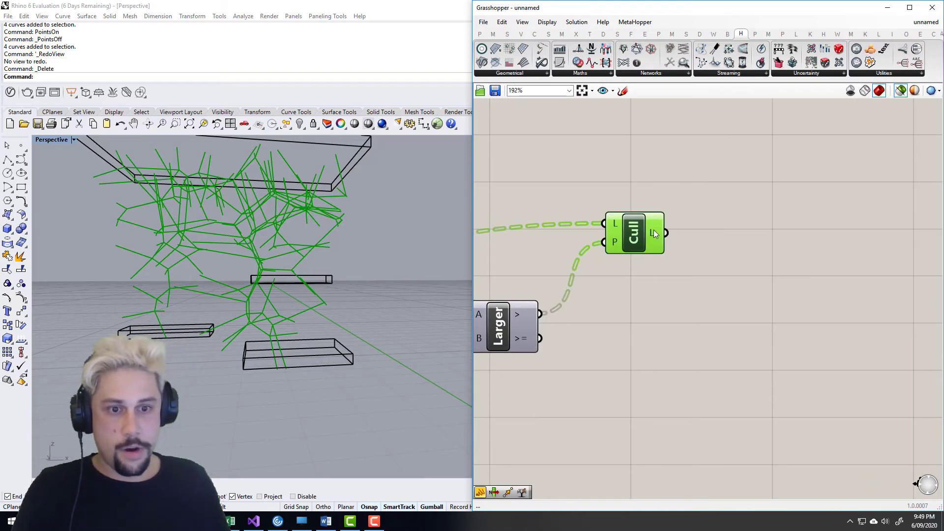
right_click(653, 233)
left_click(722, 257)
- Return to the VF component's inputs and set the Number of points slider to 125
scroll(674, 216, "down", 6)
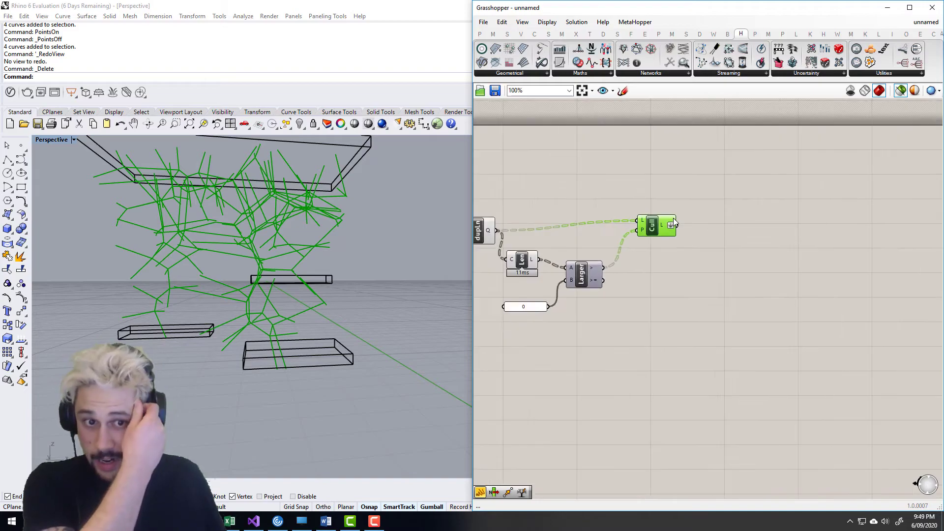
scroll(573, 229, "up", 6)
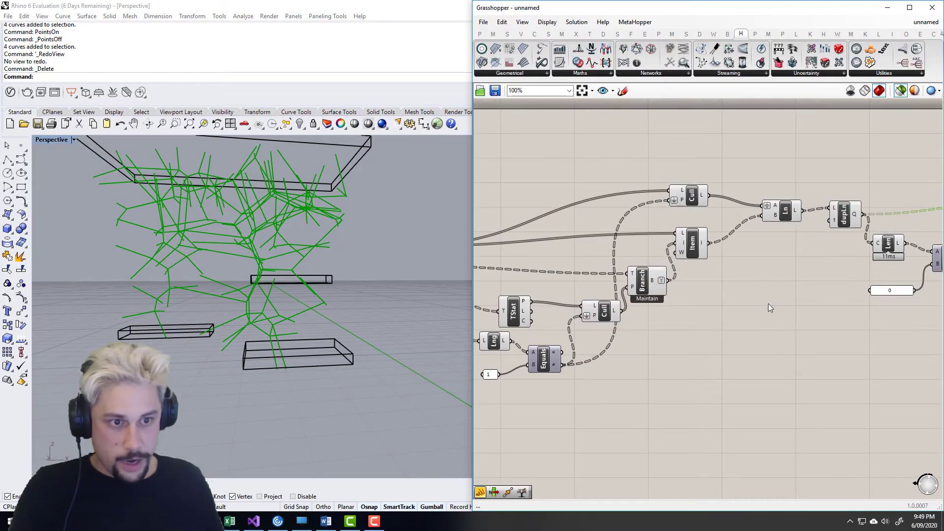
scroll(637, 289, "down", 3)
scroll(592, 221, "up", 5)
mouse_move(592, 220)
right_mouse_down()
mouse_move(750, 229)
mouse_move(733, 231)
right_mouse_up()
right_click_drag(565, 241, 743, 250)
mouse_move(598, 255)
right_mouse_down()
mouse_move(760, 249)
mouse_move(664, 270)
mouse_move(600, 270)
right_mouse_up()
scroll(614, 291, "down", 1)
scroll(545, 295, "up", 4)
scroll(540, 293, "down", 6)
scroll(604, 269, "up", 2)
left_click_drag(686, 260, 885, 253)
mouse_move(607, 295)
right_mouse_down()
mouse_move(813, 288)
mouse_move(764, 284)
right_mouse_up()
scroll(681, 276, "up", 4)
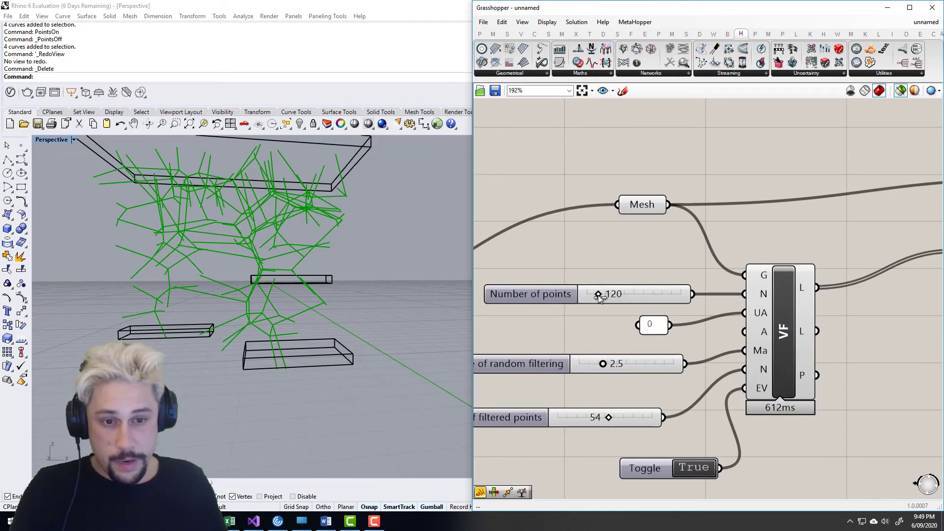
left_click_drag(603, 293, 605, 294)
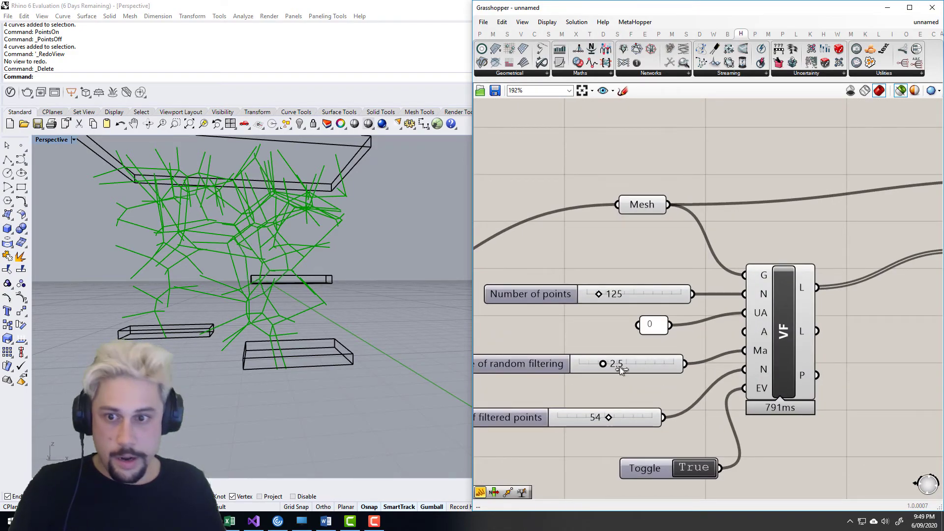
- Examine the regenerated network from several angles in the viewport and nudge the final Cull Pattern closer to Larger Than
right_click_drag(262, 259, 120, 258)
scroll(320, 249, "down", 3)
scroll(713, 260, "down", 10)
right_click_drag(836, 287, 774, 297)
right_click_drag(893, 288, 658, 275)
scroll(743, 236, "up", 6)
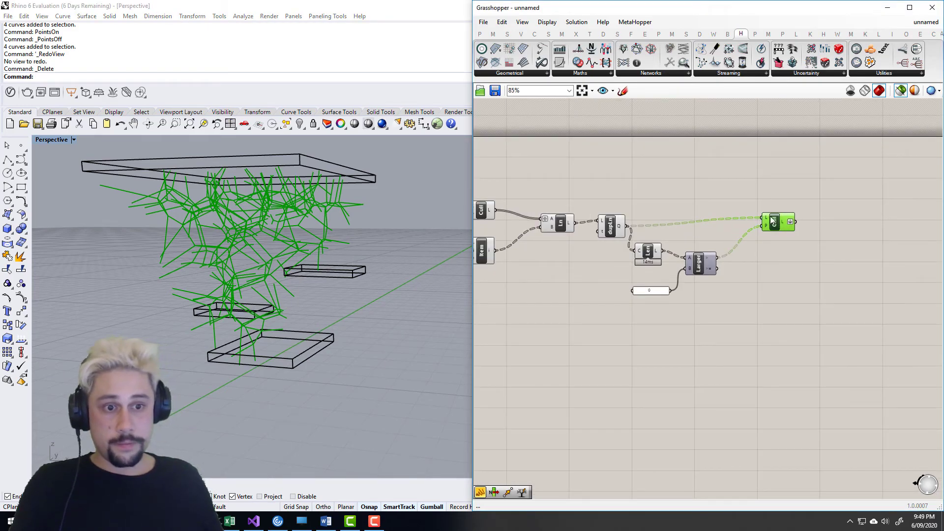
right_click_drag(338, 278, 302, 282)
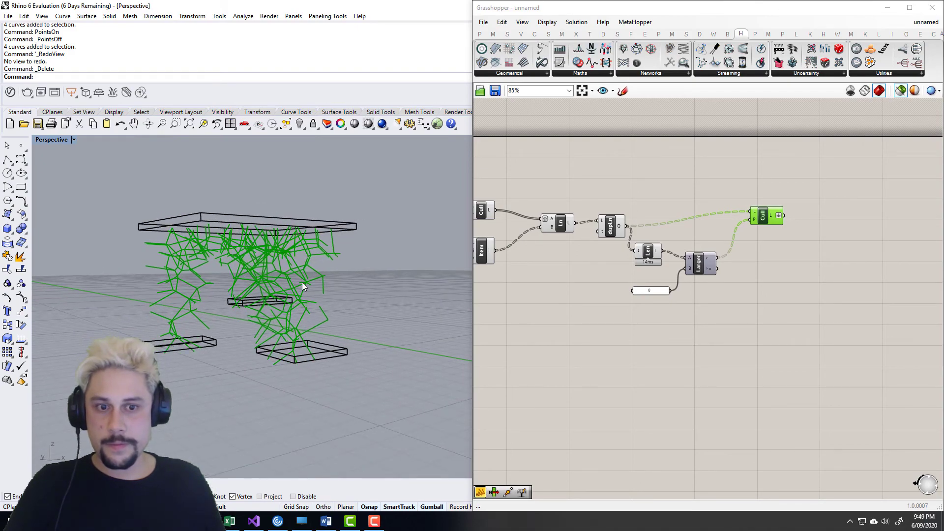